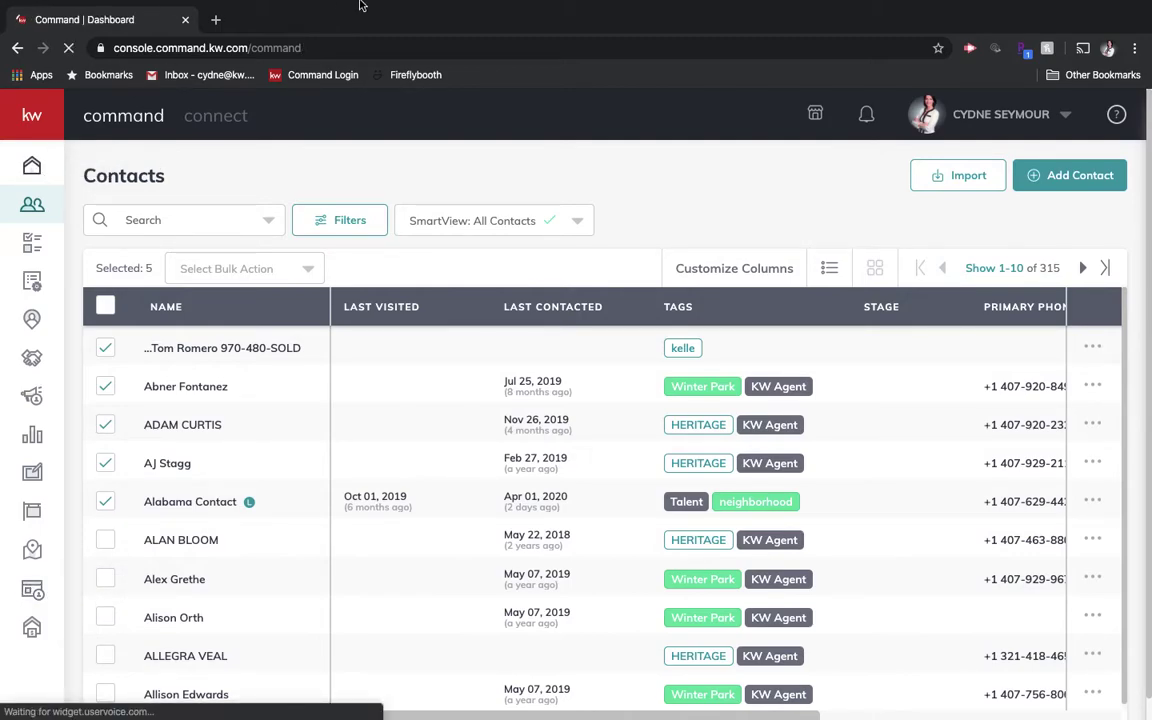
- Go to the Contacts list of all 315 contacts and bring up its Filters panel
{"action": "mouse_move", "coordinate": [581, 9]}
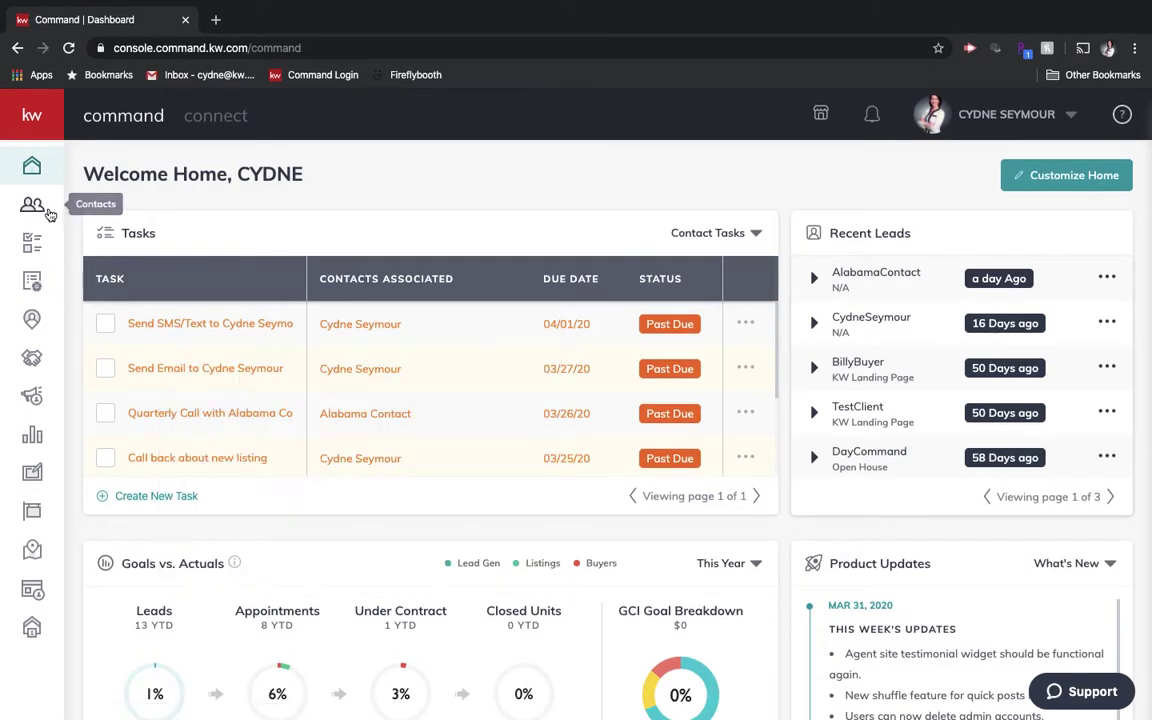
{"action": "left_click", "coordinate": [32, 205]}
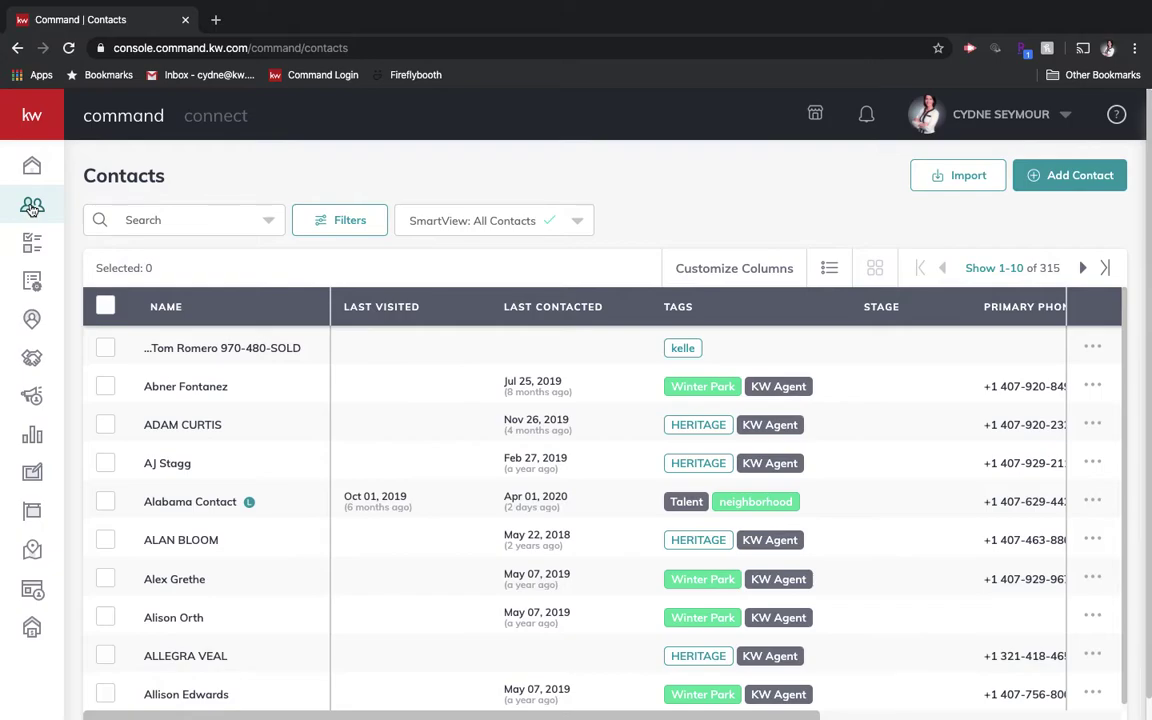
{"action": "left_click", "coordinate": [346, 229]}
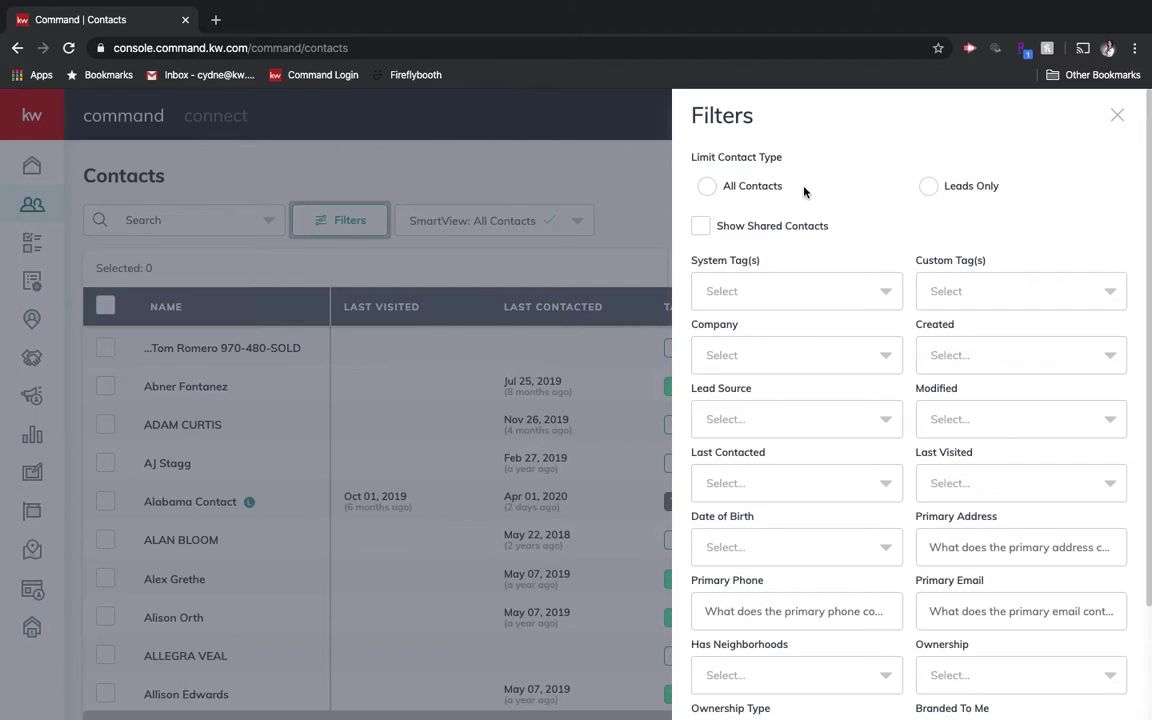
- Browse the system tag, custom tag, lead source, last contacted and last visited filter options
{"action": "left_click", "coordinate": [747, 292]}
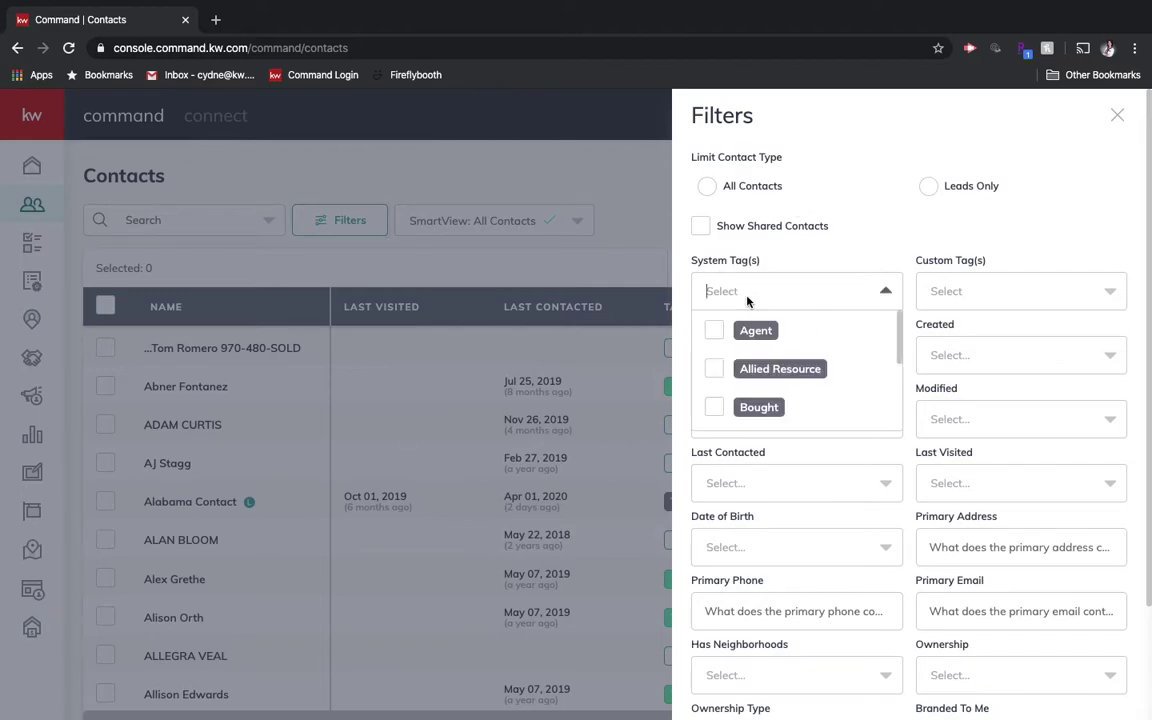
{"action": "left_click", "coordinate": [747, 292]}
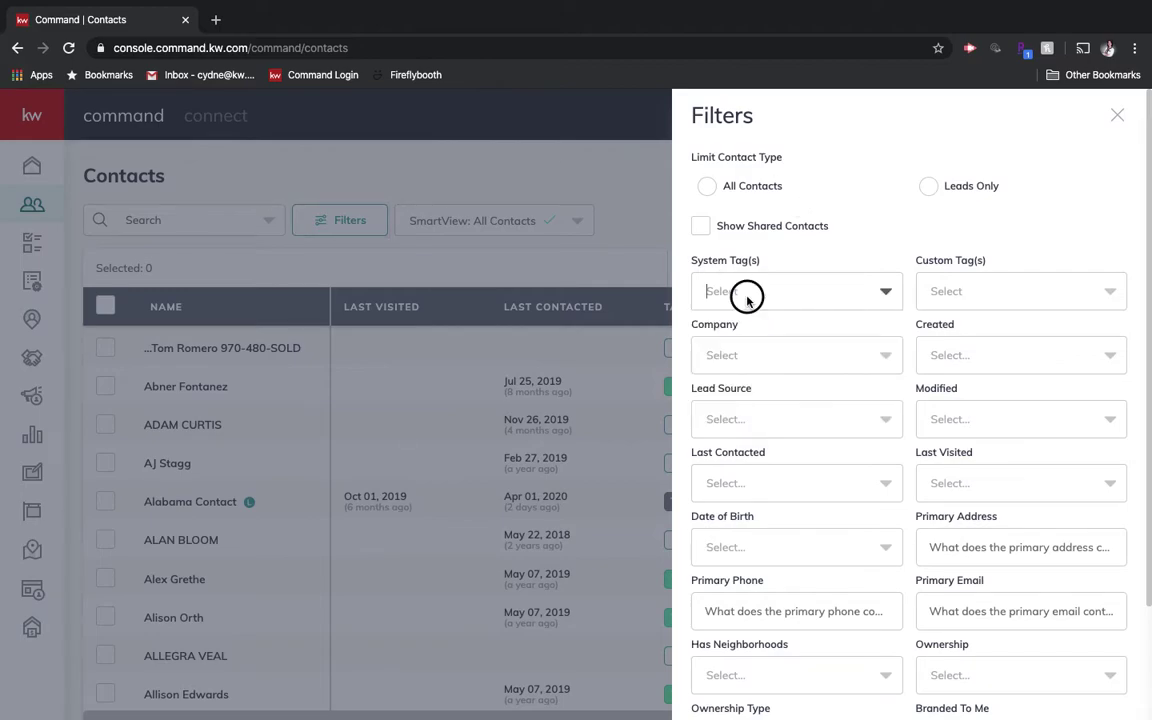
{"action": "left_click", "coordinate": [975, 290]}
{"action": "left_click", "coordinate": [974, 290]}
{"action": "scroll", "coordinate": [893, 416], "scroll_direction": "down", "scroll_amount": 1}
{"action": "left_click", "coordinate": [837, 373]}
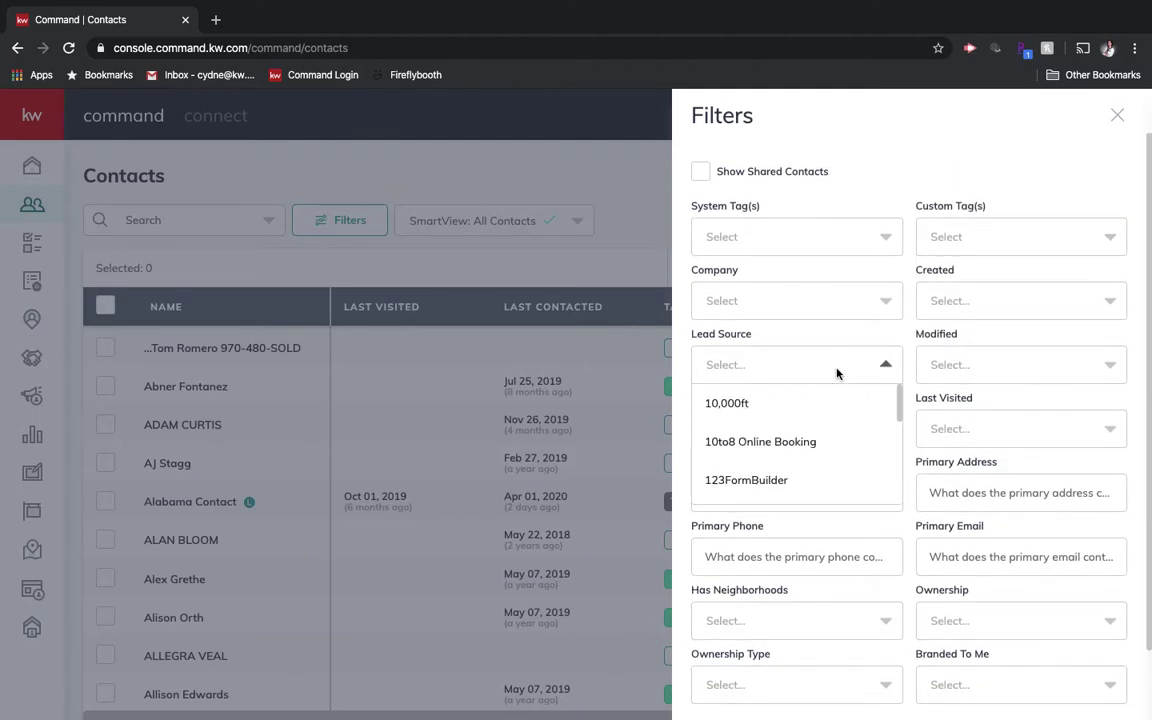
{"action": "left_click", "coordinate": [837, 373]}
{"action": "left_click", "coordinate": [838, 440]}
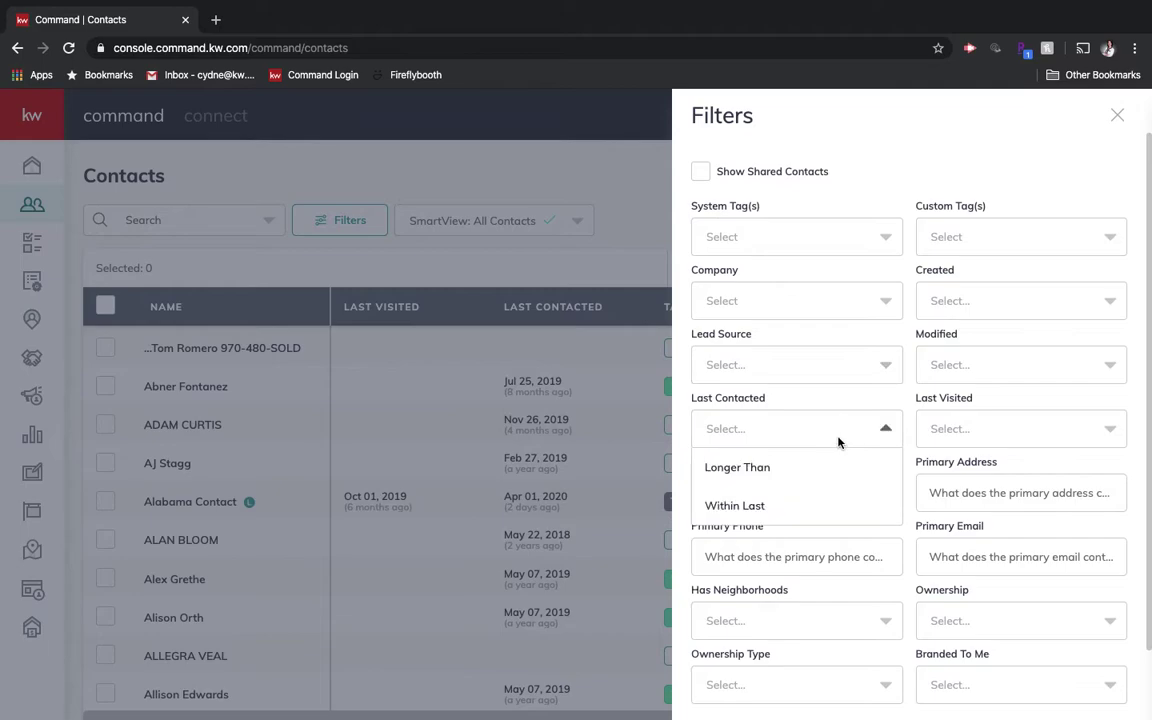
{"action": "left_click", "coordinate": [838, 442]}
{"action": "left_click", "coordinate": [966, 432]}
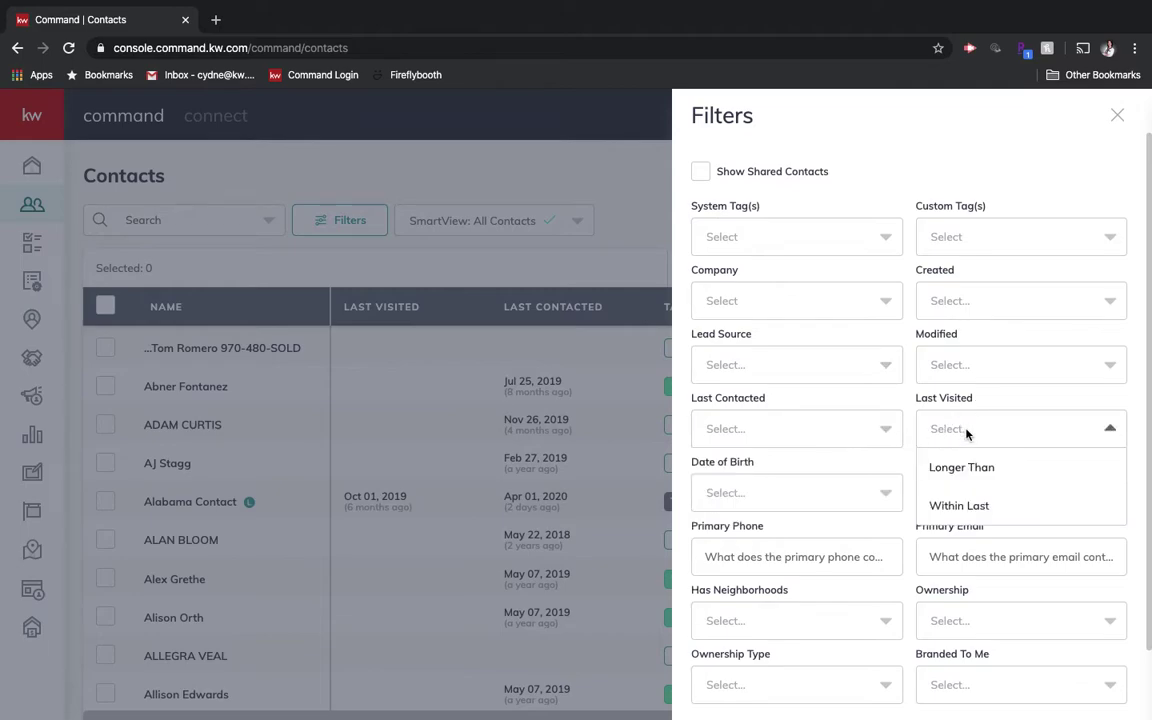
{"action": "left_click", "coordinate": [965, 430]}
{"action": "scroll", "coordinate": [818, 497], "scroll_direction": "down", "scroll_amount": 2}
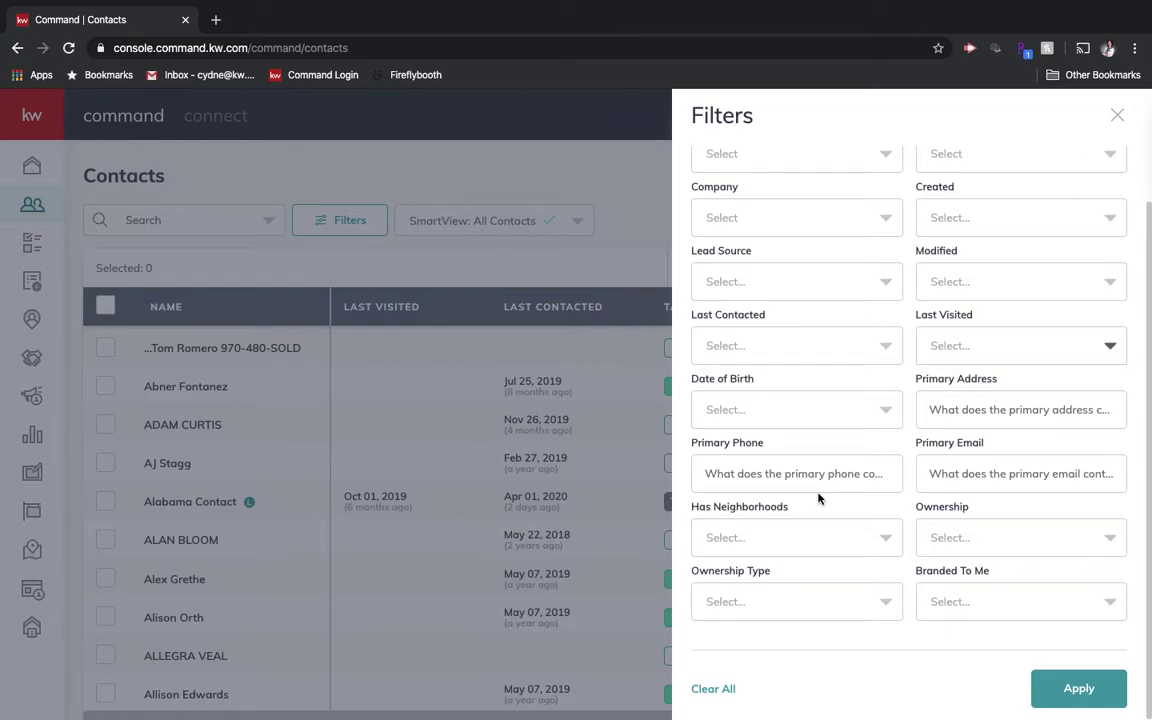
{"action": "scroll", "coordinate": [818, 497], "scroll_direction": "up", "scroll_amount": 2}
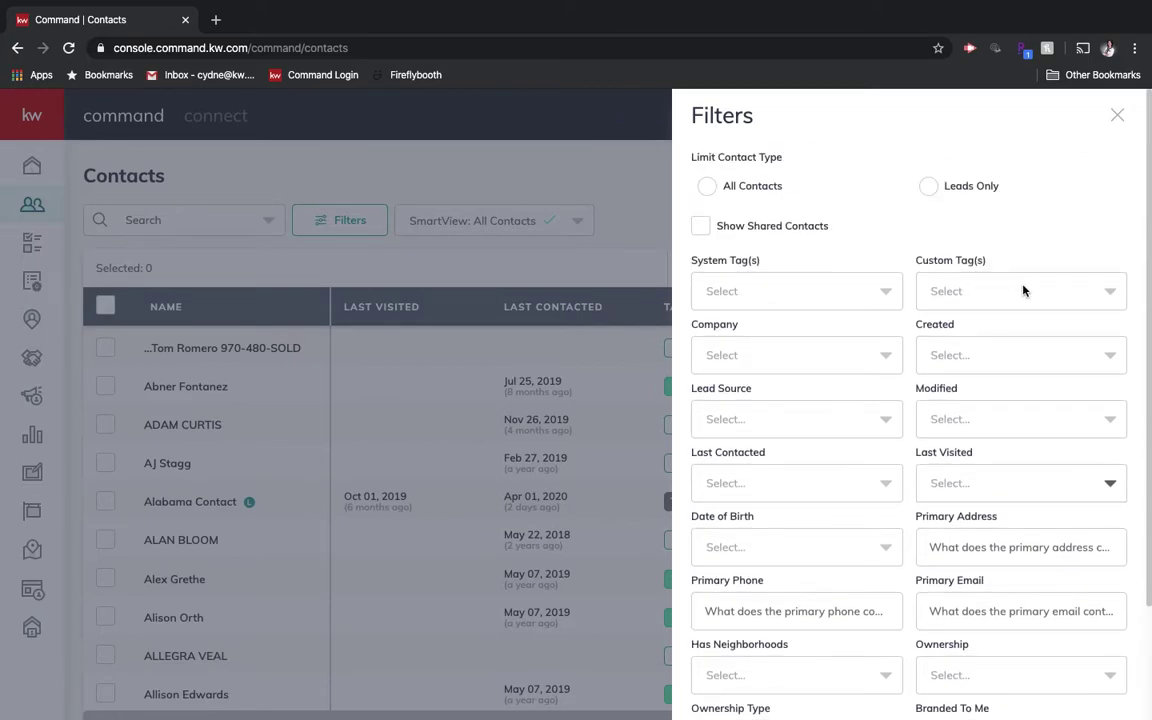
- Apply a Leads Only filter, narrowing the list to 13 lead contacts
{"action": "left_click", "coordinate": [926, 188]}
{"action": "scroll", "coordinate": [805, 452], "scroll_direction": "down", "scroll_amount": 3}
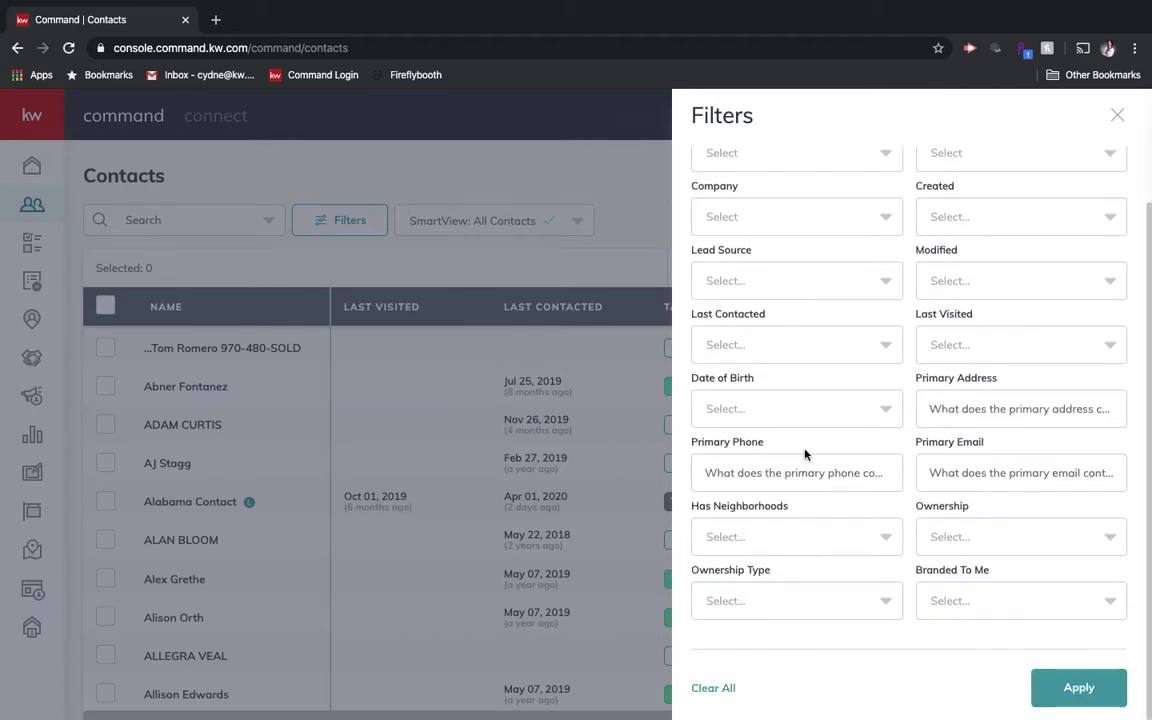
{"action": "left_click", "coordinate": [1073, 686]}
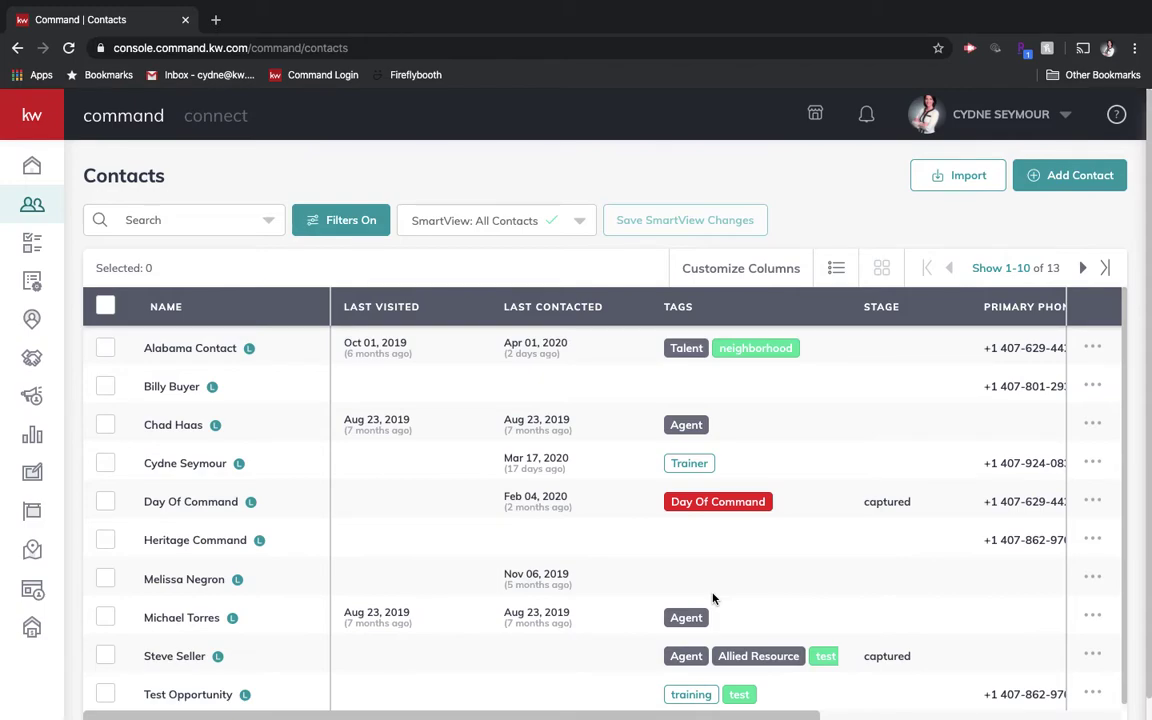
- Create a new smart view named 'LEADS', set it as the default, and save it
{"action": "left_click", "coordinate": [578, 222]}
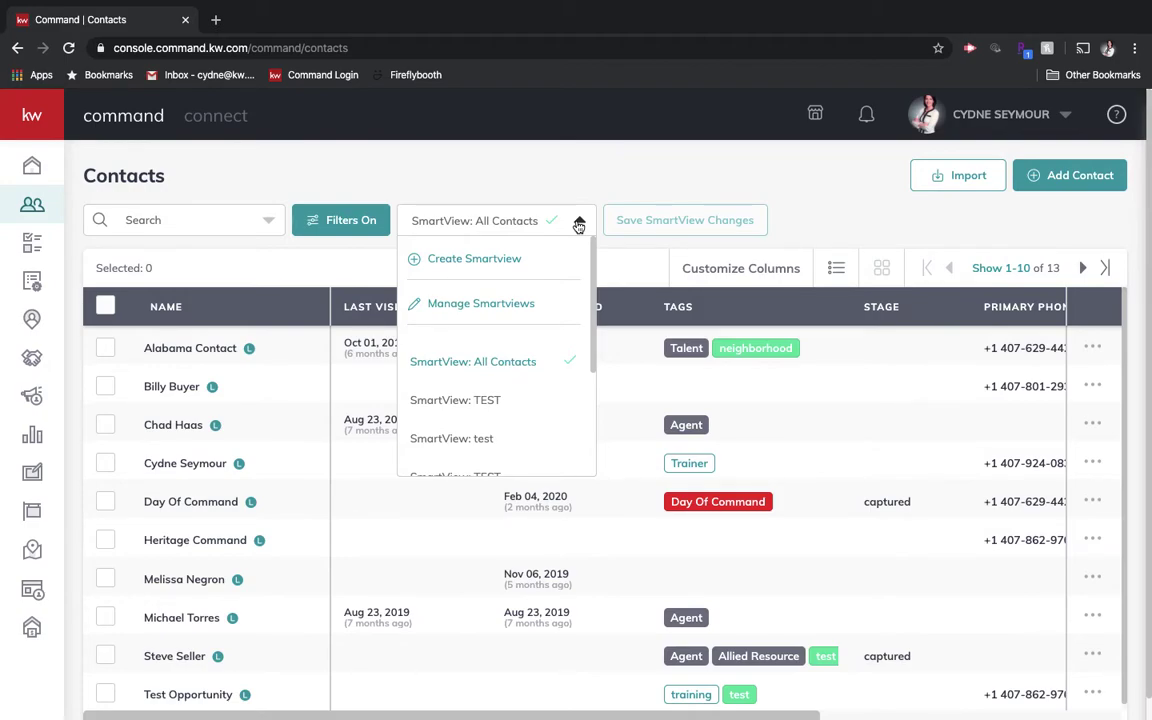
{"action": "left_click", "coordinate": [482, 261]}
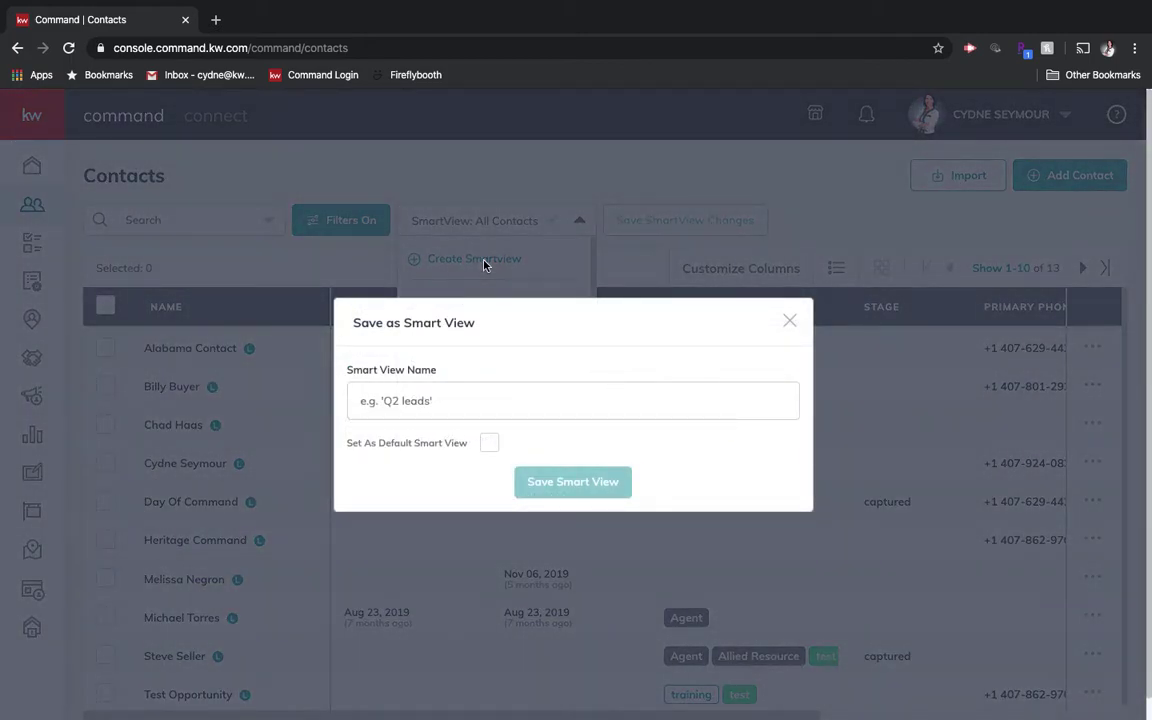
{"action": "left_click", "coordinate": [509, 393]}
{"action": "type", "text": "LEADS"}
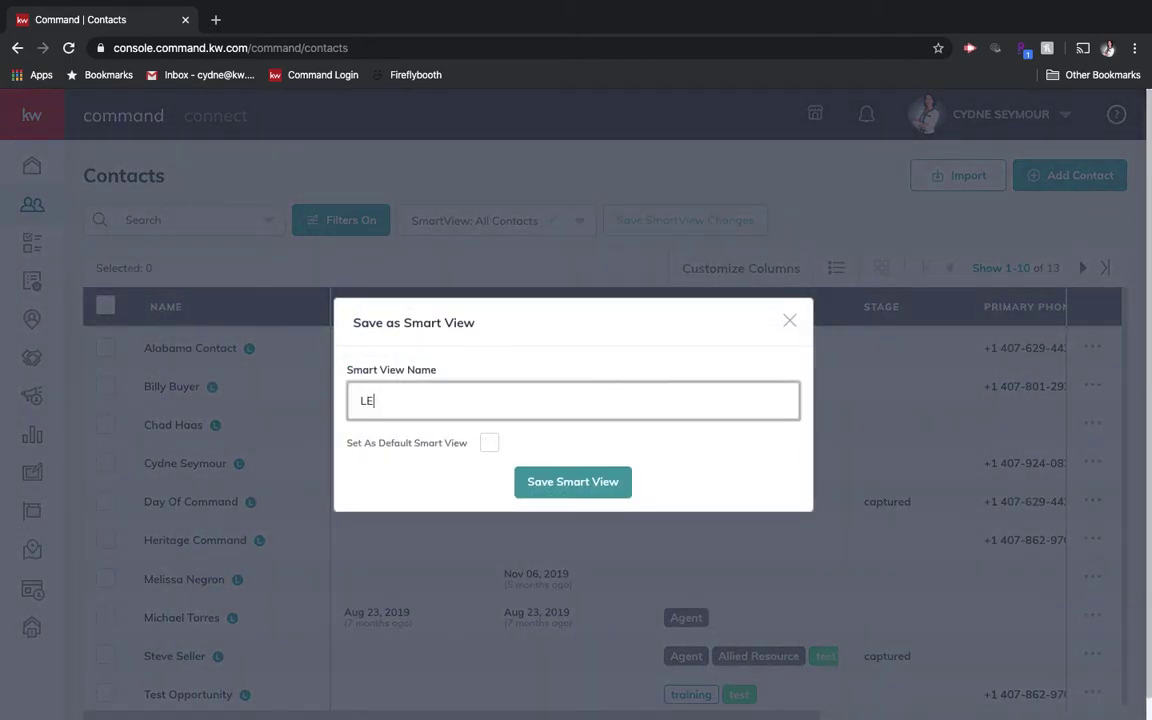
{"action": "left_click", "coordinate": [488, 448]}
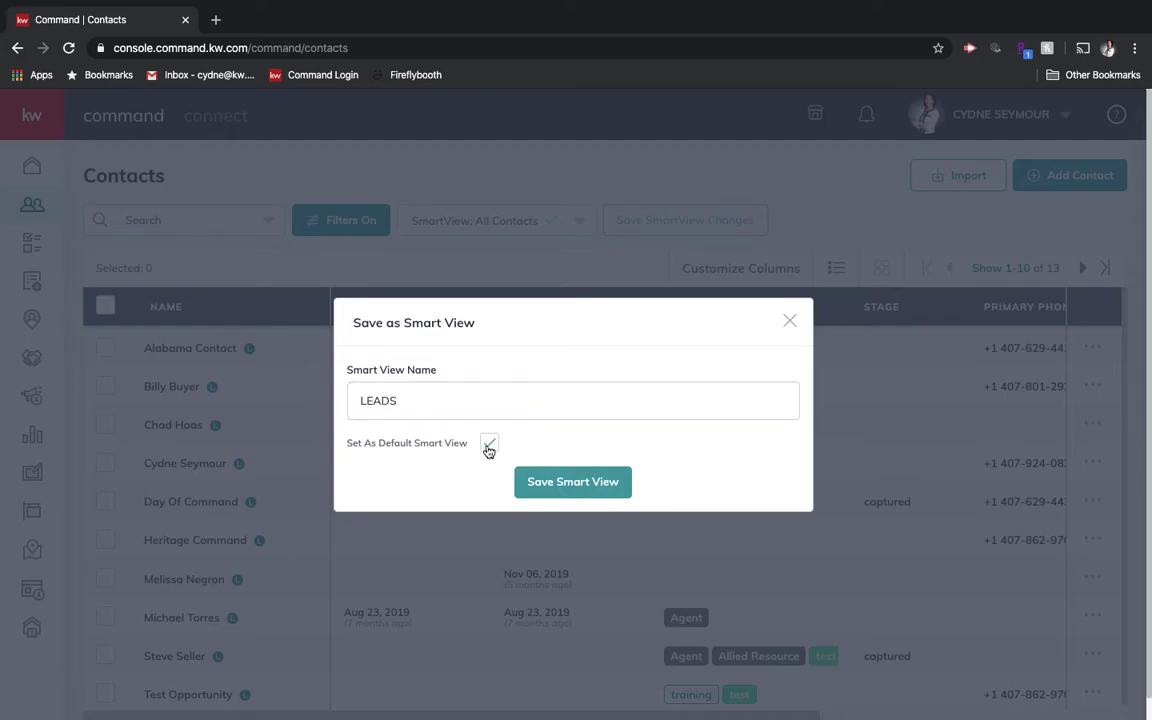
{"action": "left_click", "coordinate": [551, 484]}
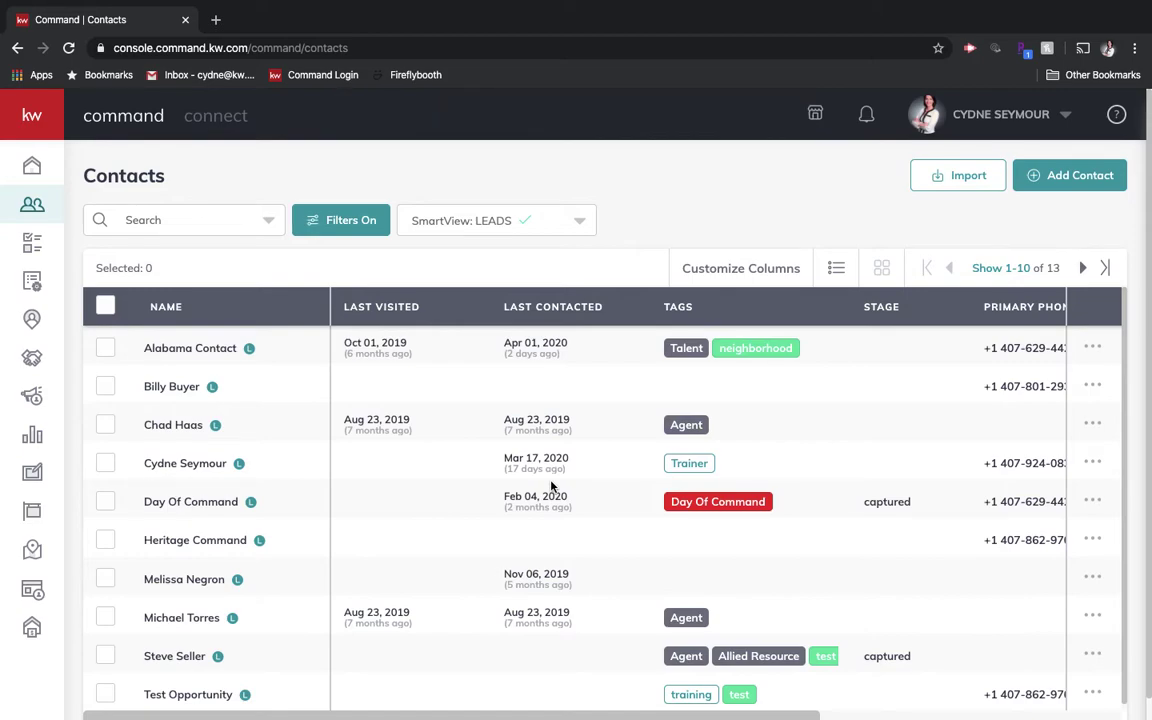
- Clear all contact filters so all 315 contacts show, then glance at the smart view list
{"action": "left_click", "coordinate": [364, 220]}
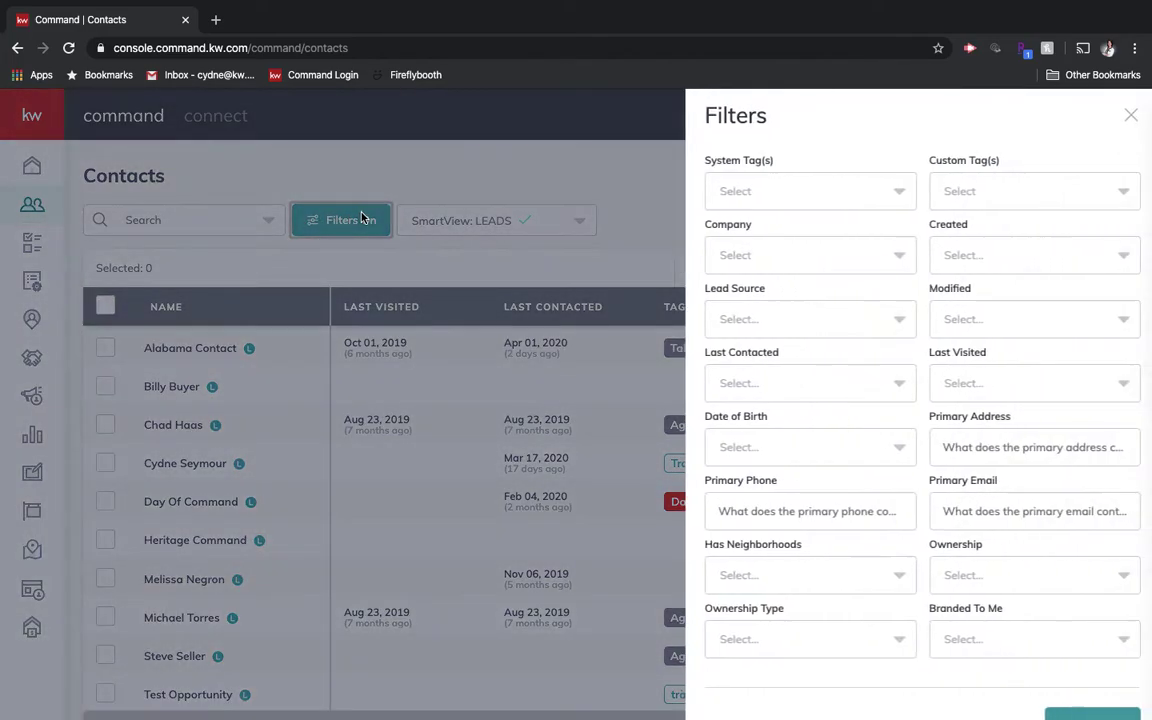
{"action": "scroll", "coordinate": [882, 432], "scroll_direction": "down", "scroll_amount": 1}
{"action": "scroll", "coordinate": [902, 572], "scroll_direction": "up", "scroll_amount": 2}
{"action": "scroll", "coordinate": [918, 648], "scroll_direction": "down", "scroll_amount": 2}
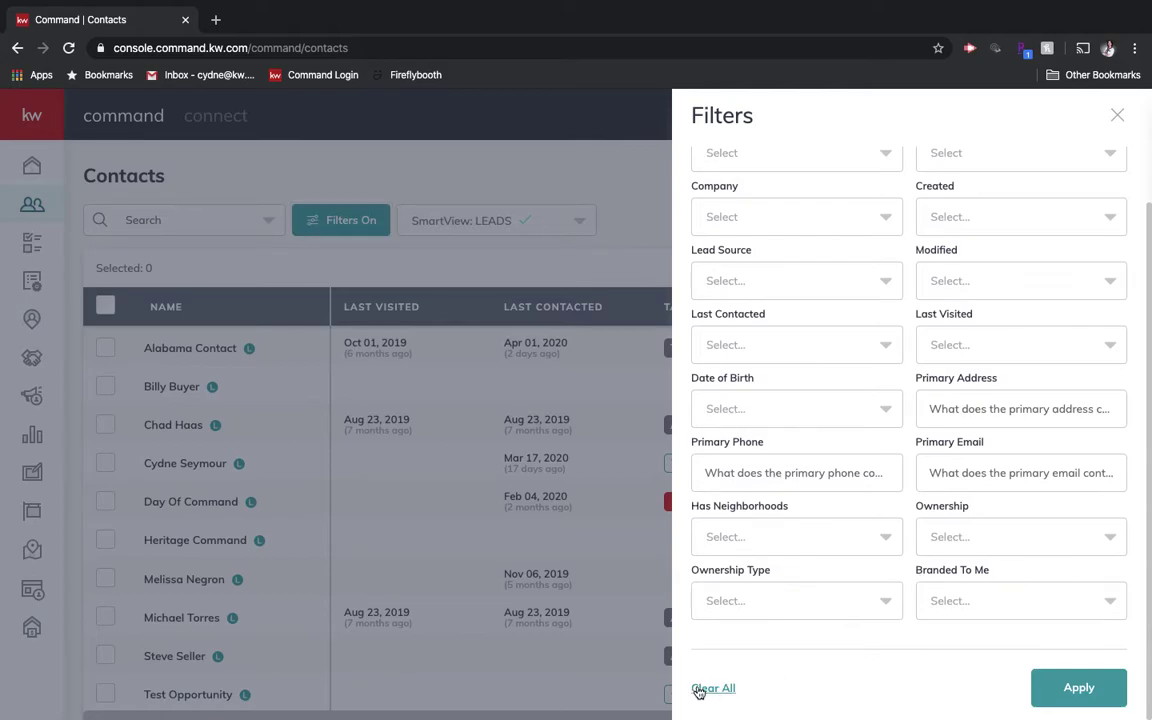
{"action": "left_click", "coordinate": [1060, 682]}
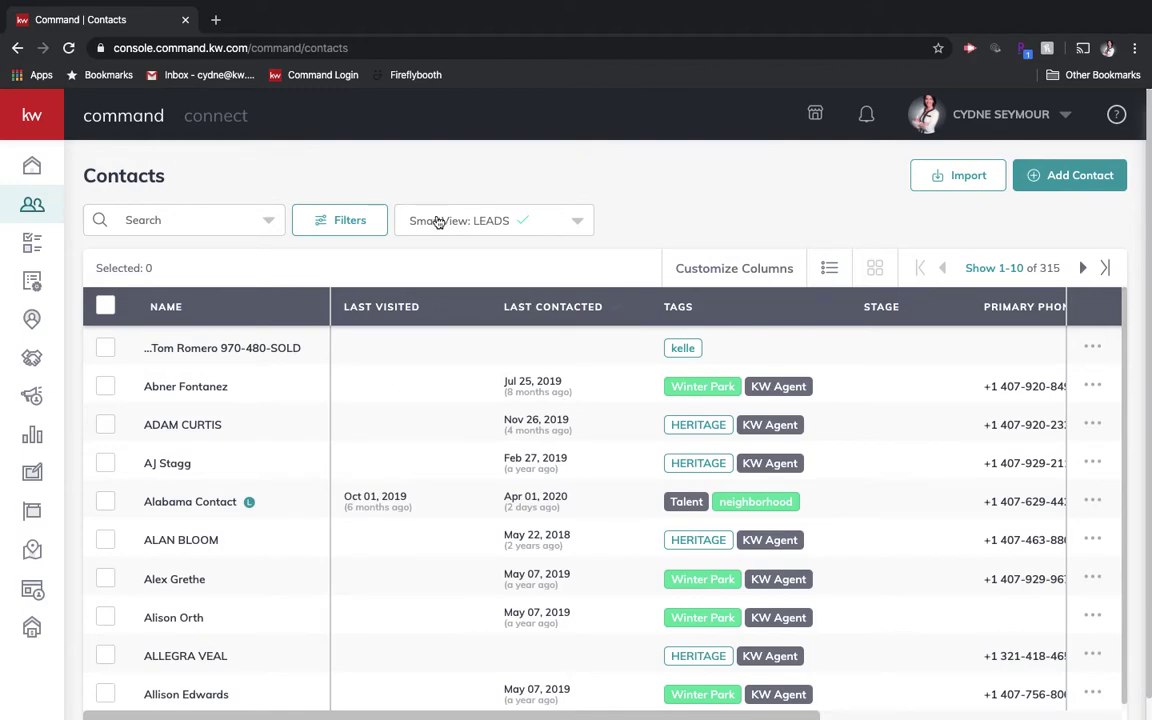
{"action": "left_click", "coordinate": [578, 222]}
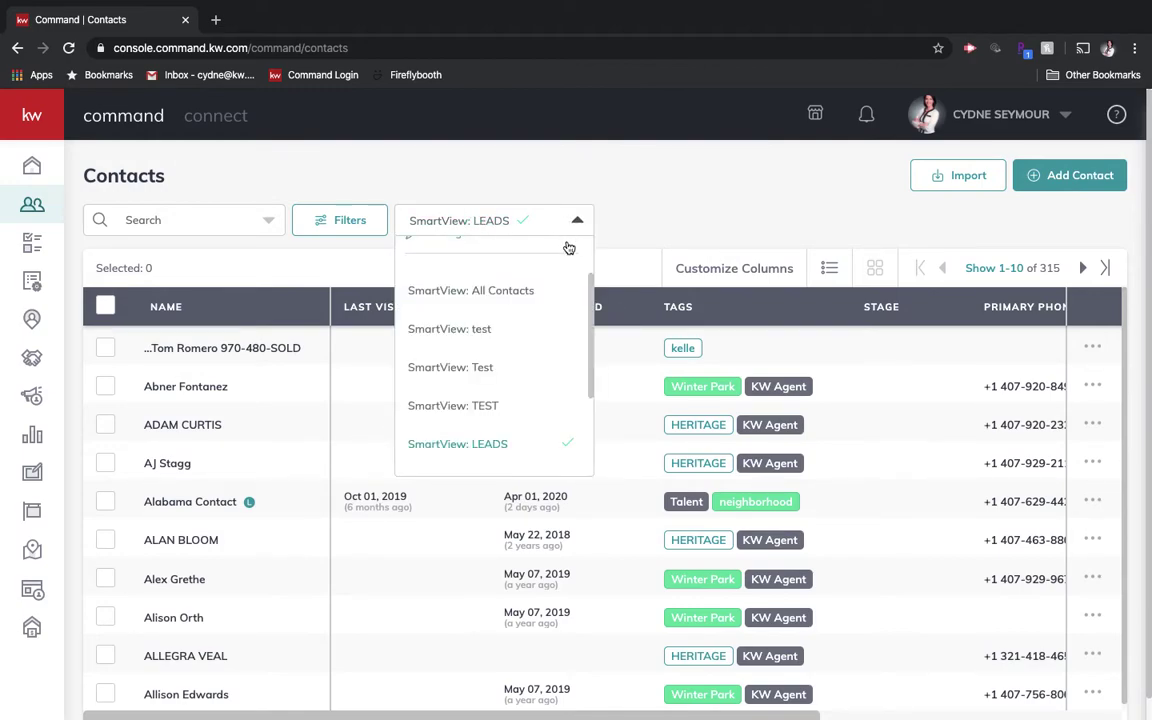
{"action": "left_click", "coordinate": [631, 225]}
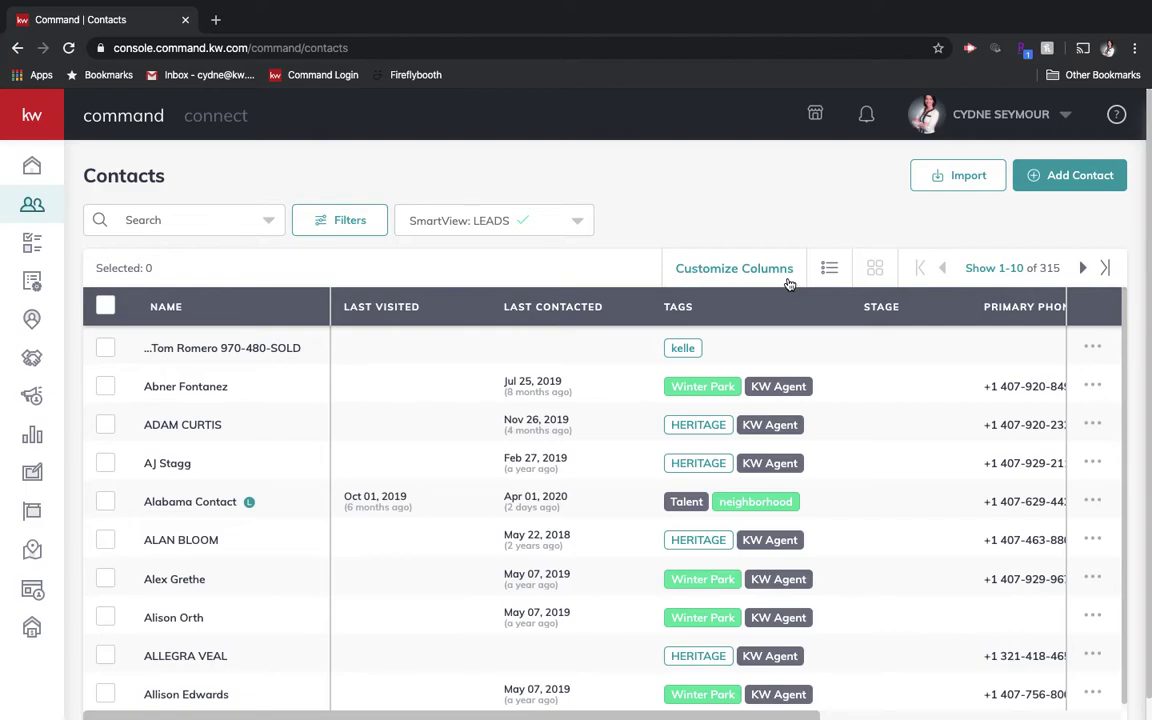
- Move Tags above Last Contacted in the LEADS columns, apply, and open the Alabama Contact record
{"action": "left_click", "coordinate": [738, 272]}
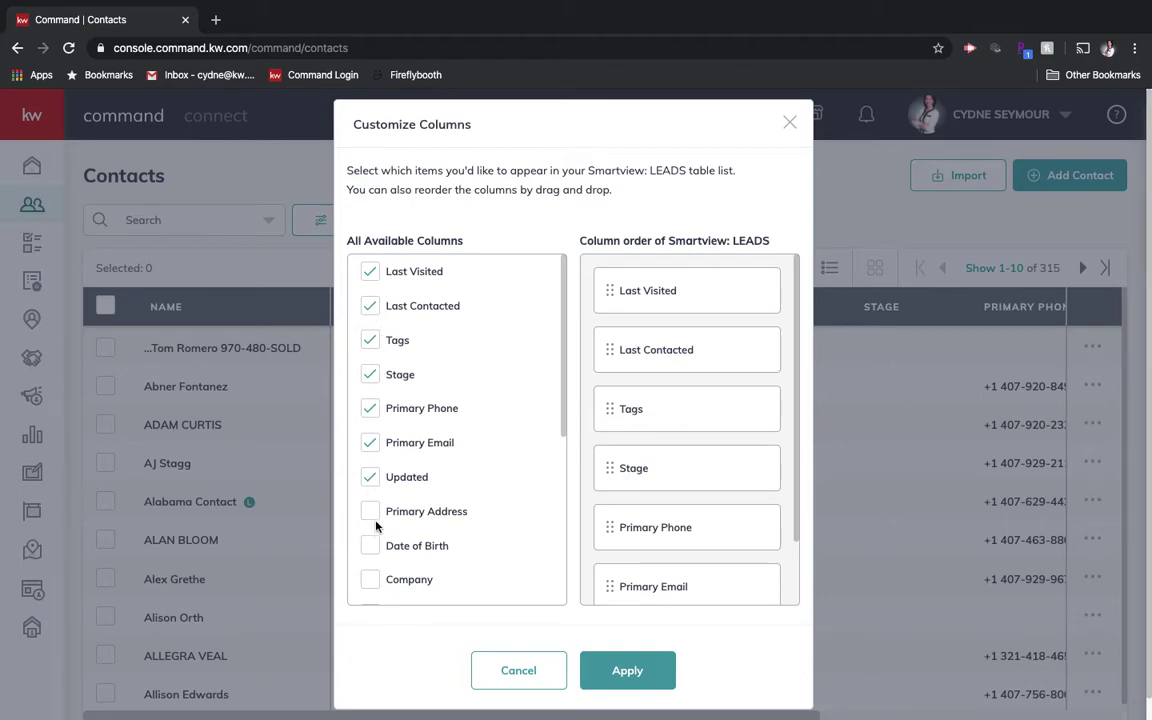
{"action": "scroll", "coordinate": [376, 526], "scroll_direction": "down", "scroll_amount": 5}
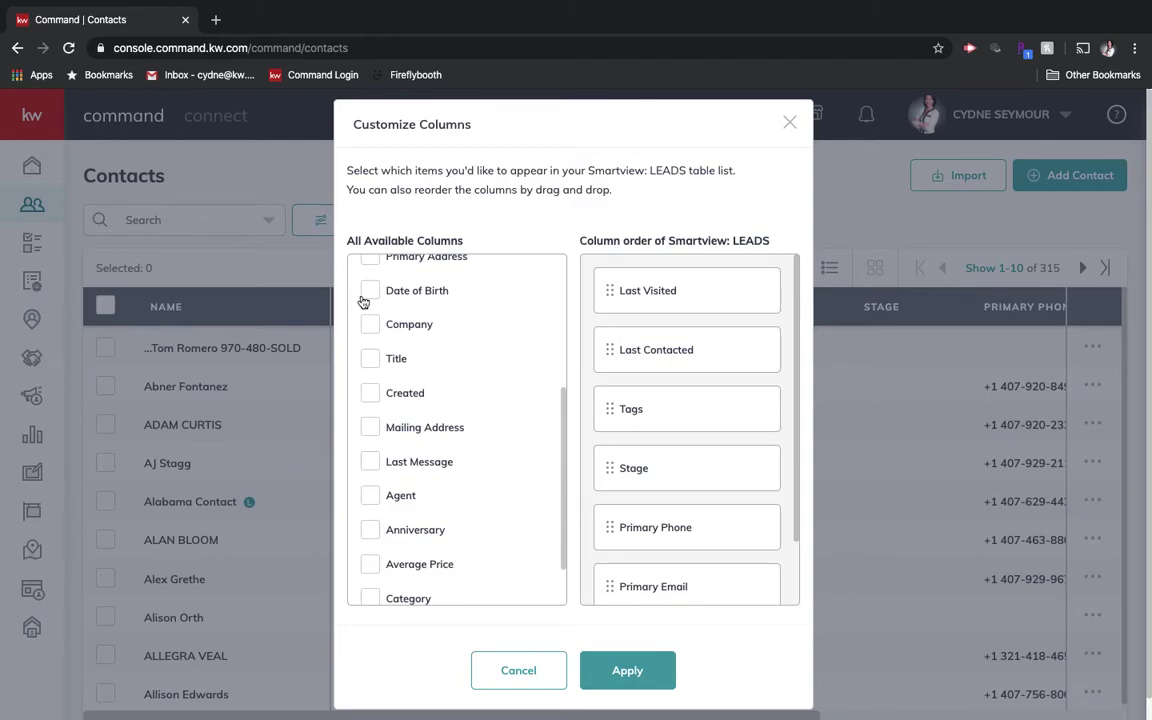
{"action": "scroll", "coordinate": [470, 541], "scroll_direction": "up", "scroll_amount": 3}
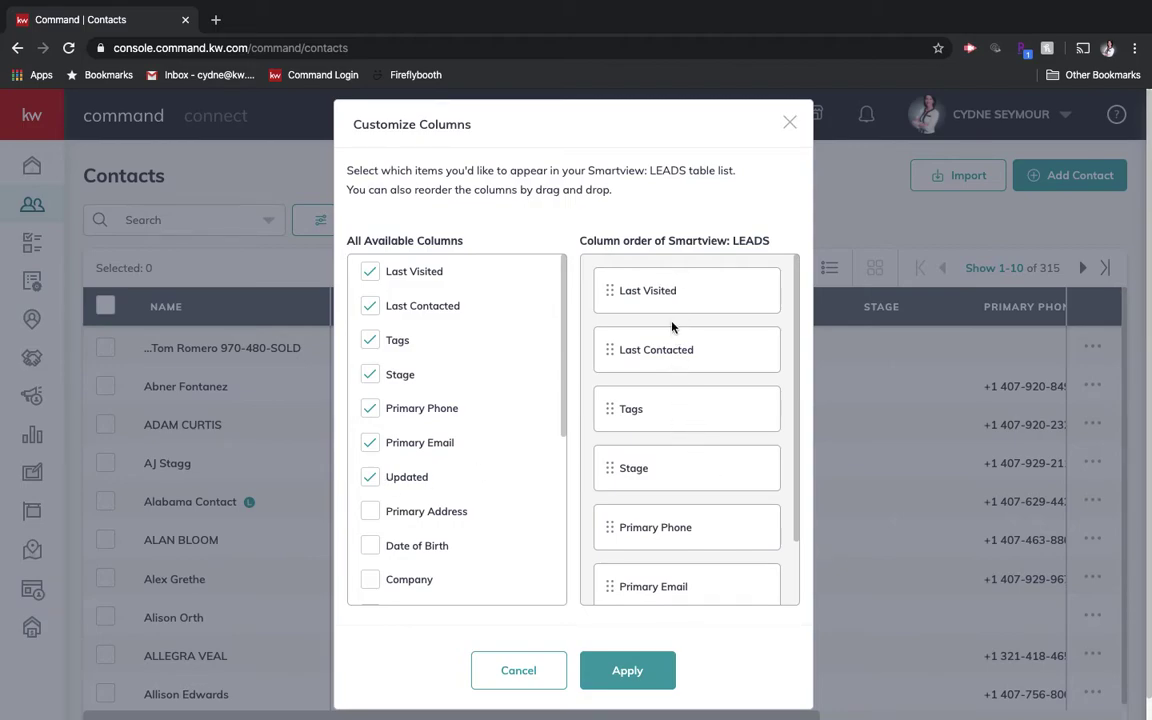
{"action": "left_click_drag", "start_coordinate": [648, 414], "coordinate": [651, 344]}
{"action": "scroll", "coordinate": [674, 468], "scroll_direction": "down", "scroll_amount": 1}
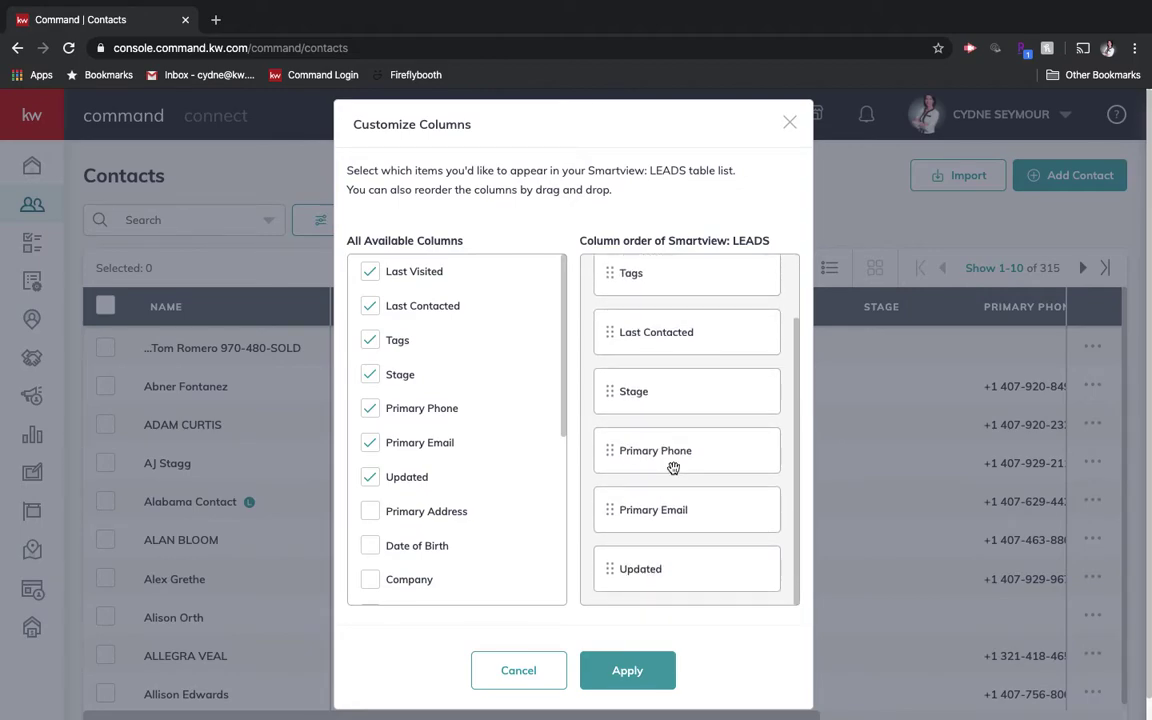
{"action": "left_click", "coordinate": [626, 672]}
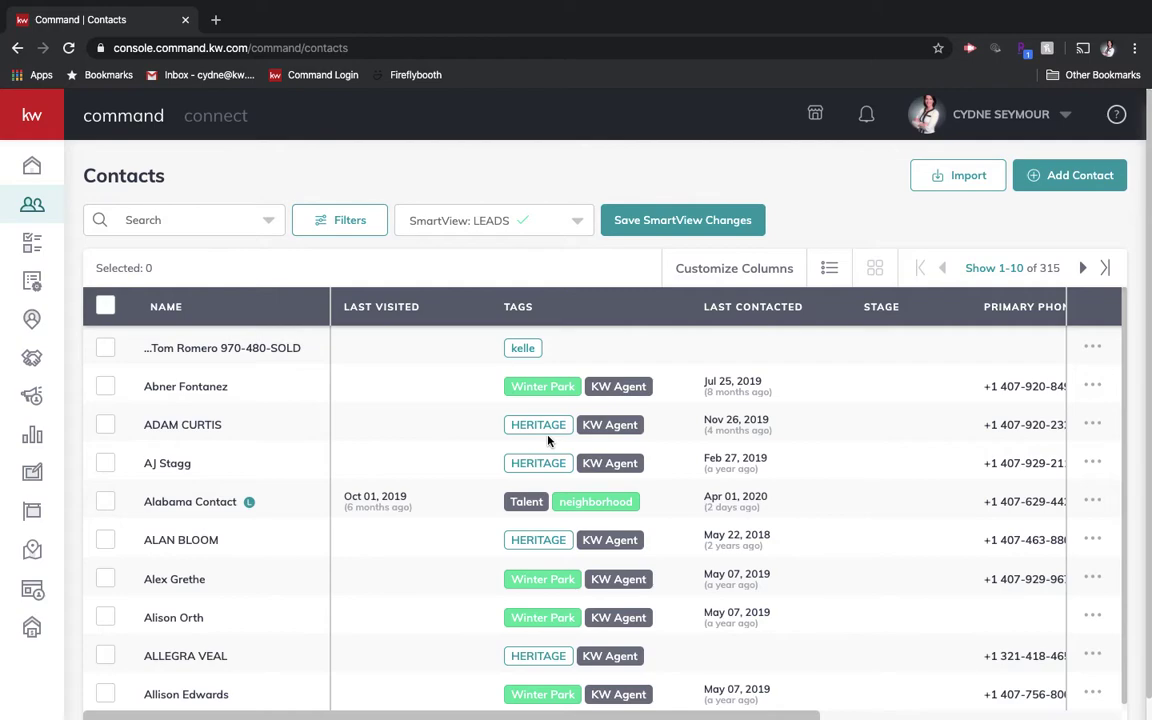
{"action": "left_click", "coordinate": [175, 505]}
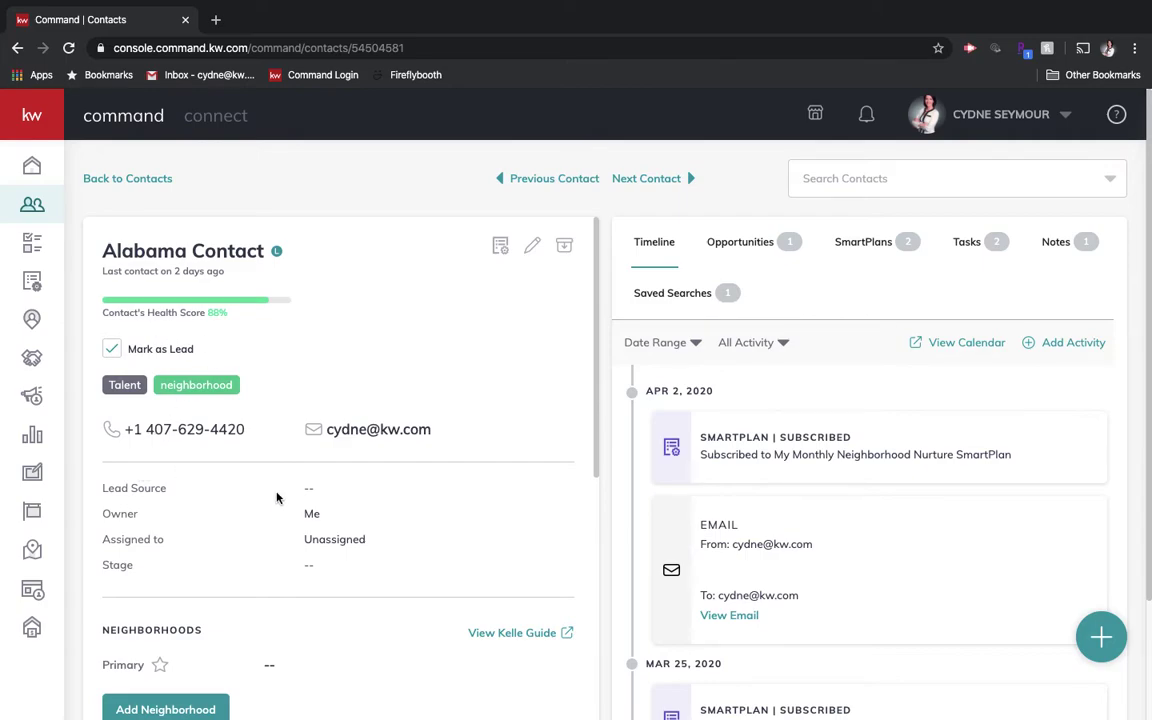
- Look over Alabama Contact's record and start a phone interaction from its number
{"action": "scroll", "coordinate": [232, 427], "scroll_direction": "down", "scroll_amount": 1}
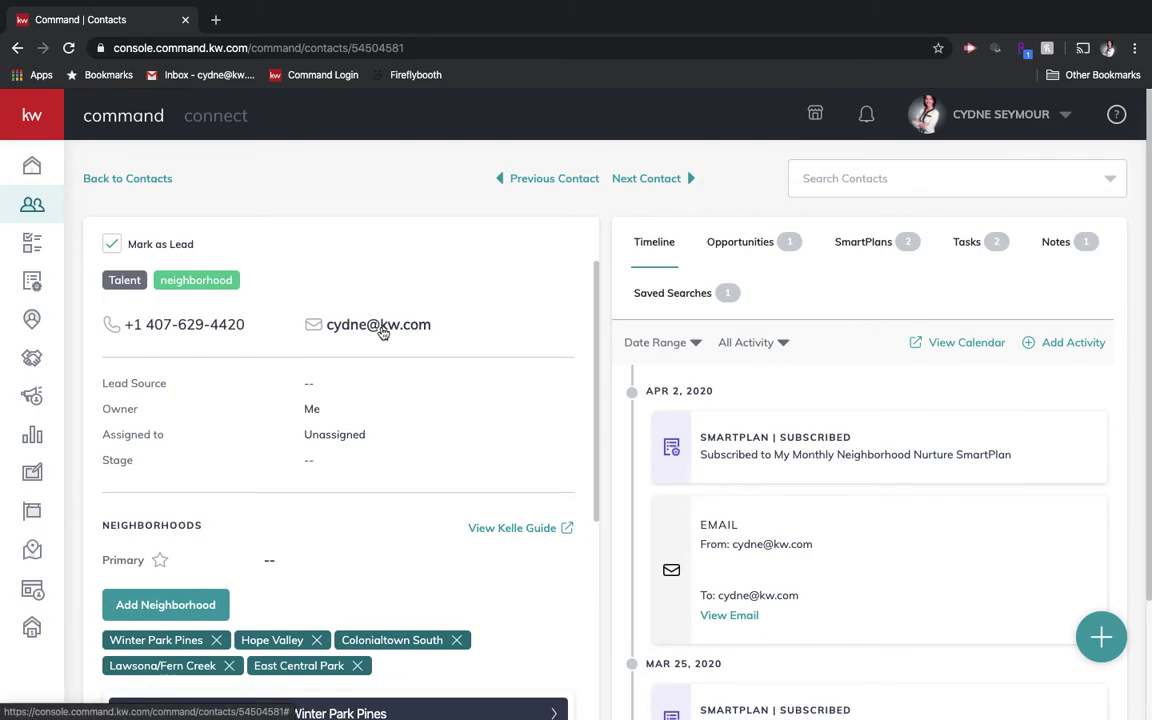
{"action": "scroll", "coordinate": [304, 350], "scroll_direction": "up", "scroll_amount": 1}
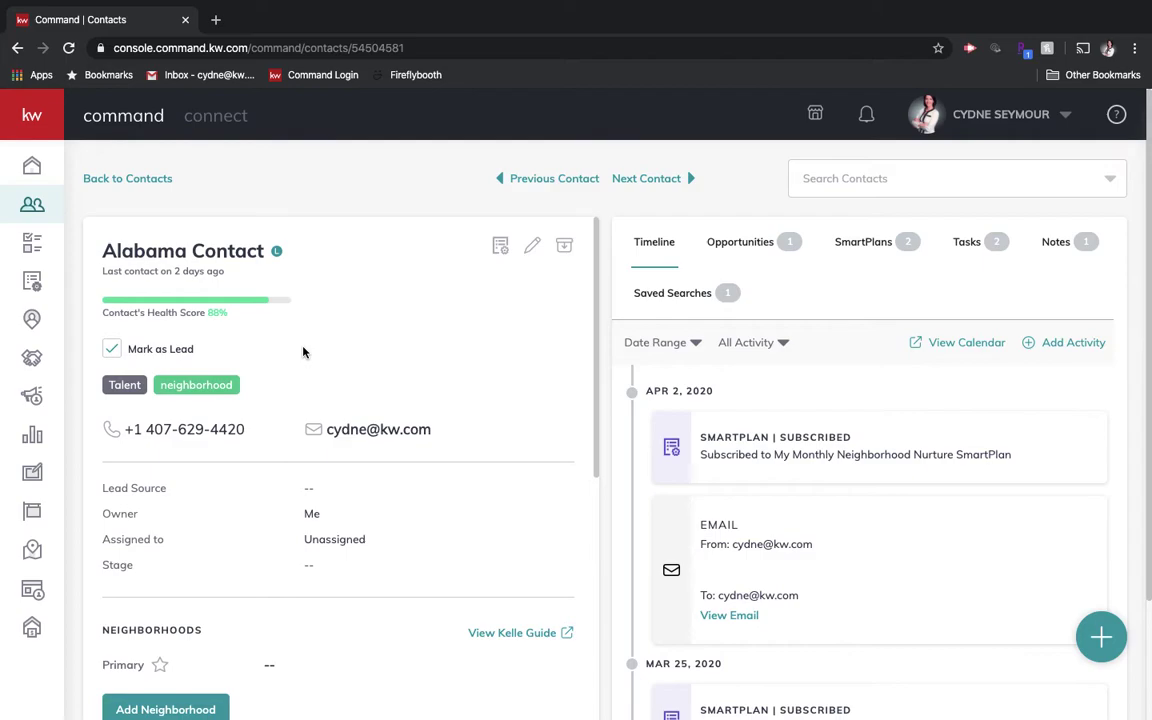
{"action": "left_click", "coordinate": [166, 435]}
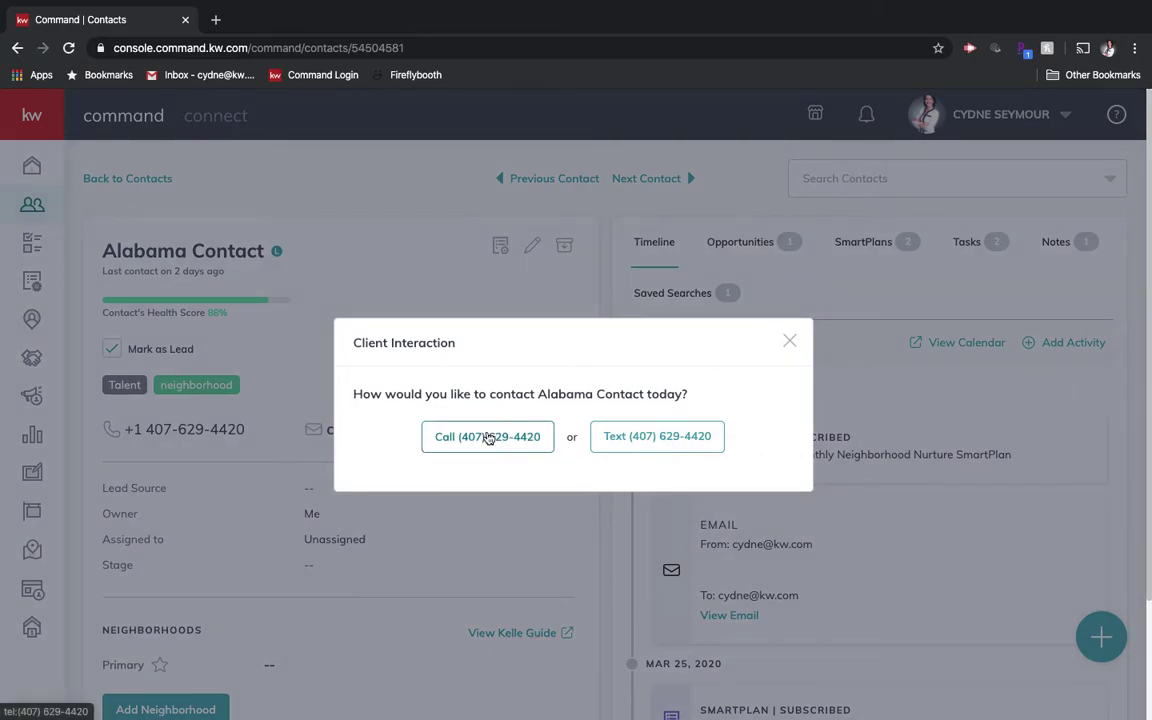
- Log a call to Alabama Contact described as 'Test Phone Call' on its timeline
{"action": "left_click", "coordinate": [487, 437]}
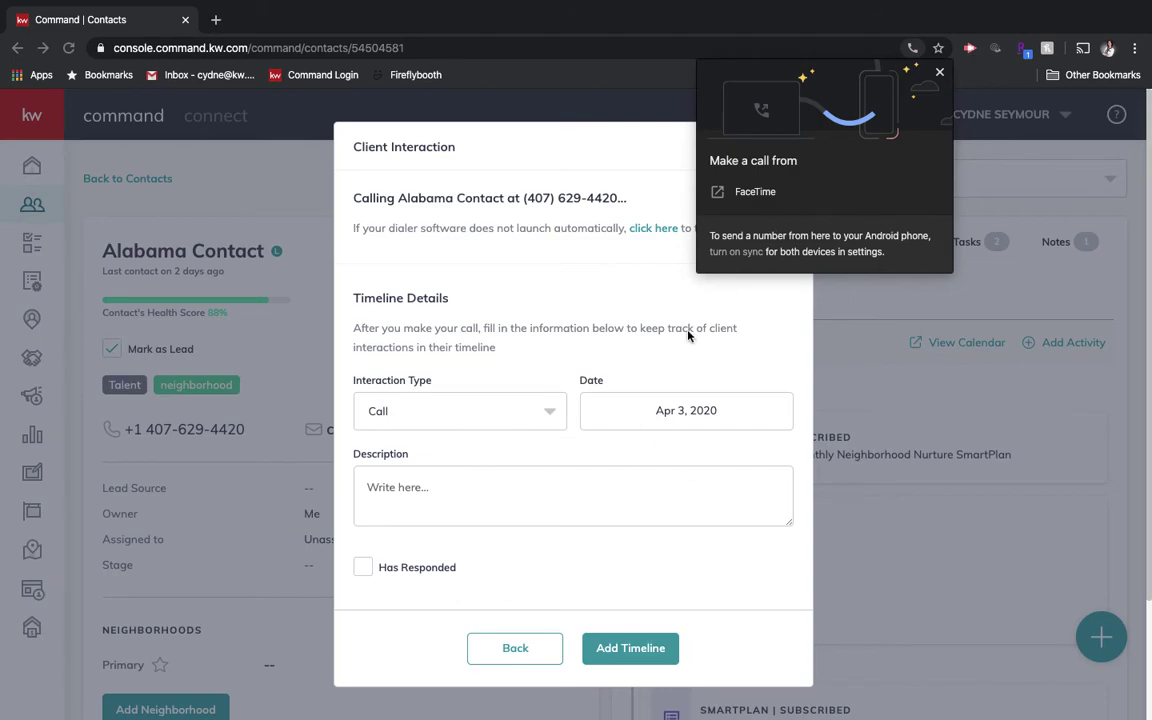
{"action": "left_click", "coordinate": [548, 502]}
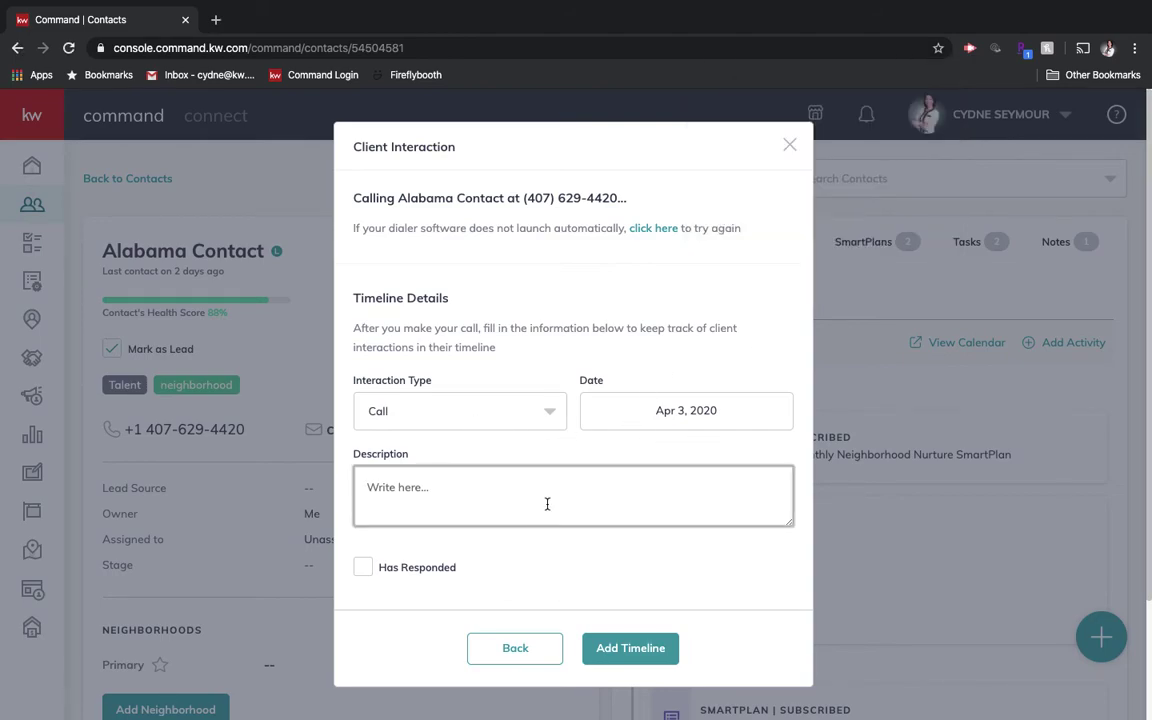
{"action": "type", "text": "Test Phone Call"}
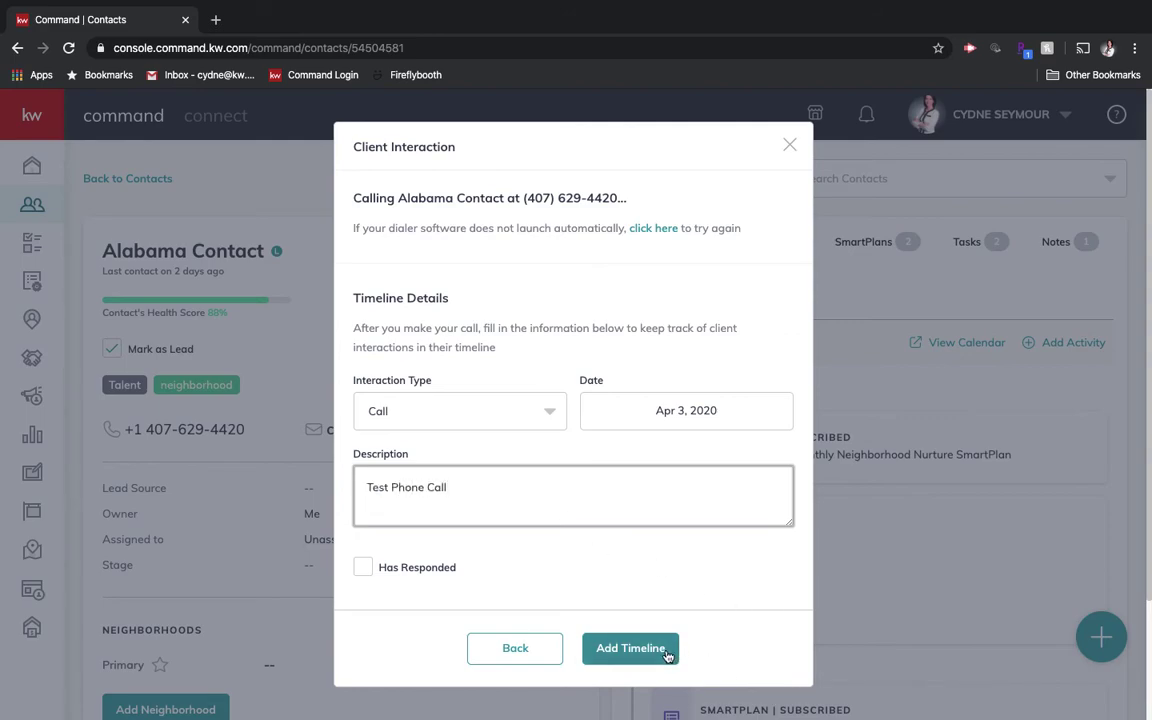
{"action": "left_click", "coordinate": [630, 648]}
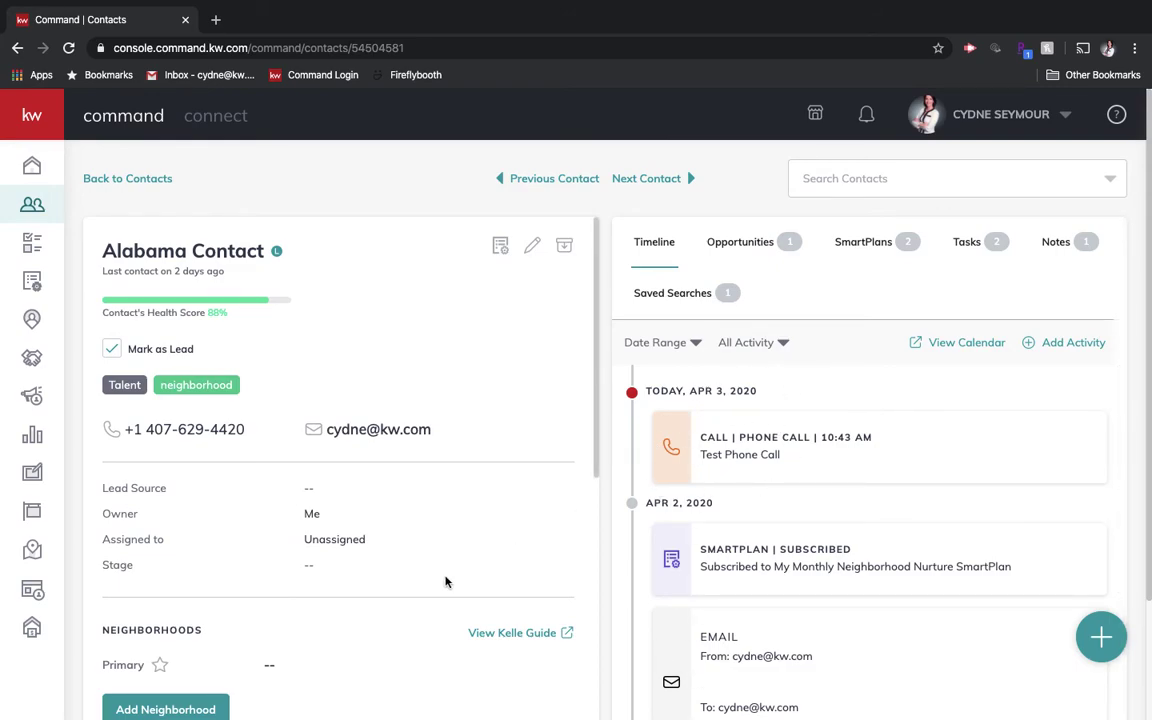
- Scroll through Alabama Contact's details, then show its Opportunities, including one Listing at Watch stage
{"action": "scroll", "coordinate": [445, 653], "scroll_direction": "down", "scroll_amount": 5}
{"action": "scroll", "coordinate": [446, 581], "scroll_direction": "down", "scroll_amount": 3}
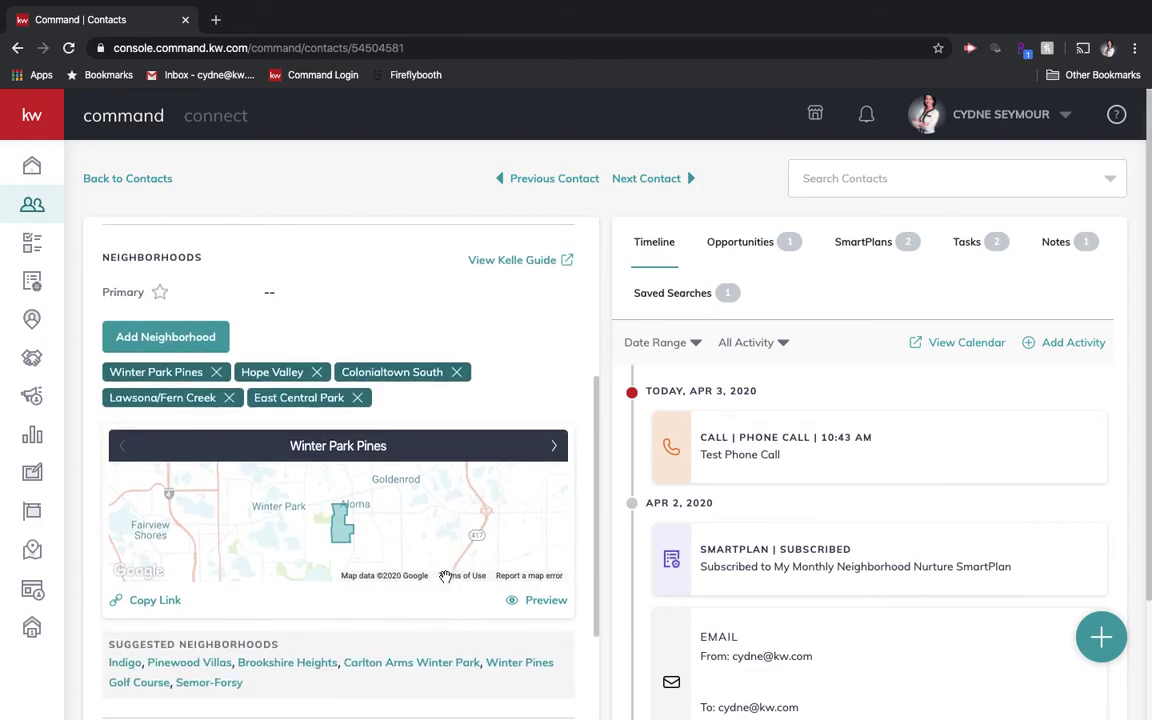
{"action": "scroll", "coordinate": [210, 400], "scroll_direction": "down", "scroll_amount": 1}
{"action": "scroll", "coordinate": [230, 441], "scroll_direction": "down", "scroll_amount": 1}
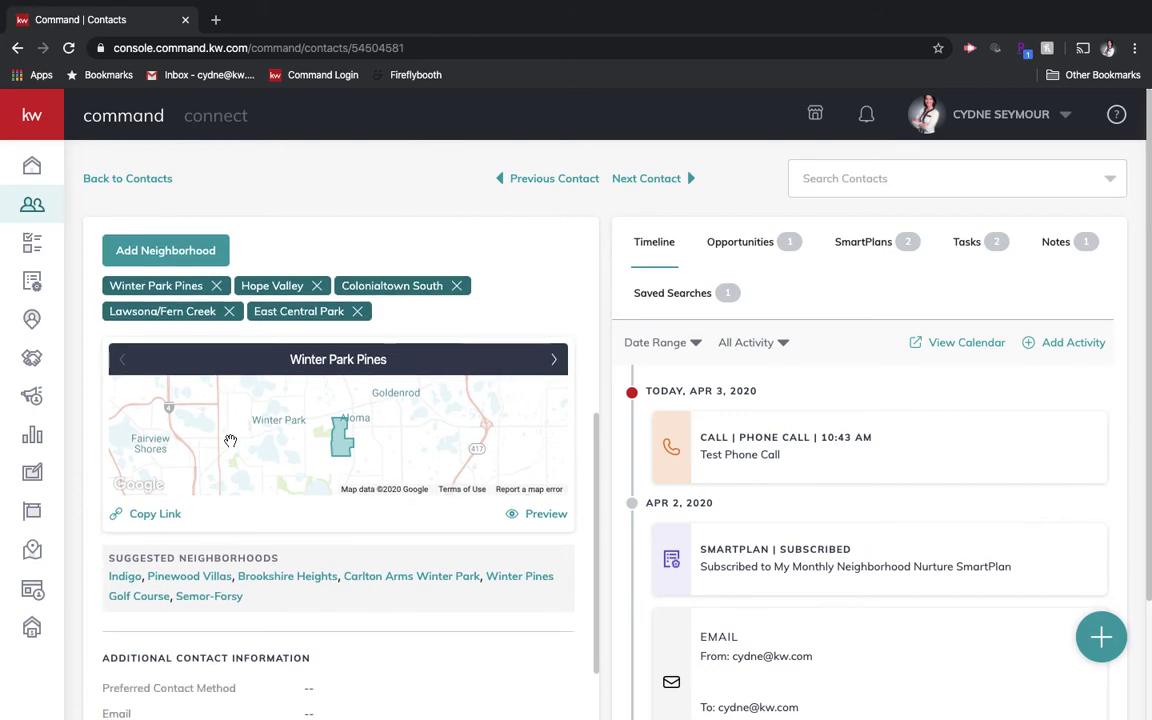
{"action": "scroll", "coordinate": [230, 441], "scroll_direction": "down", "scroll_amount": 3}
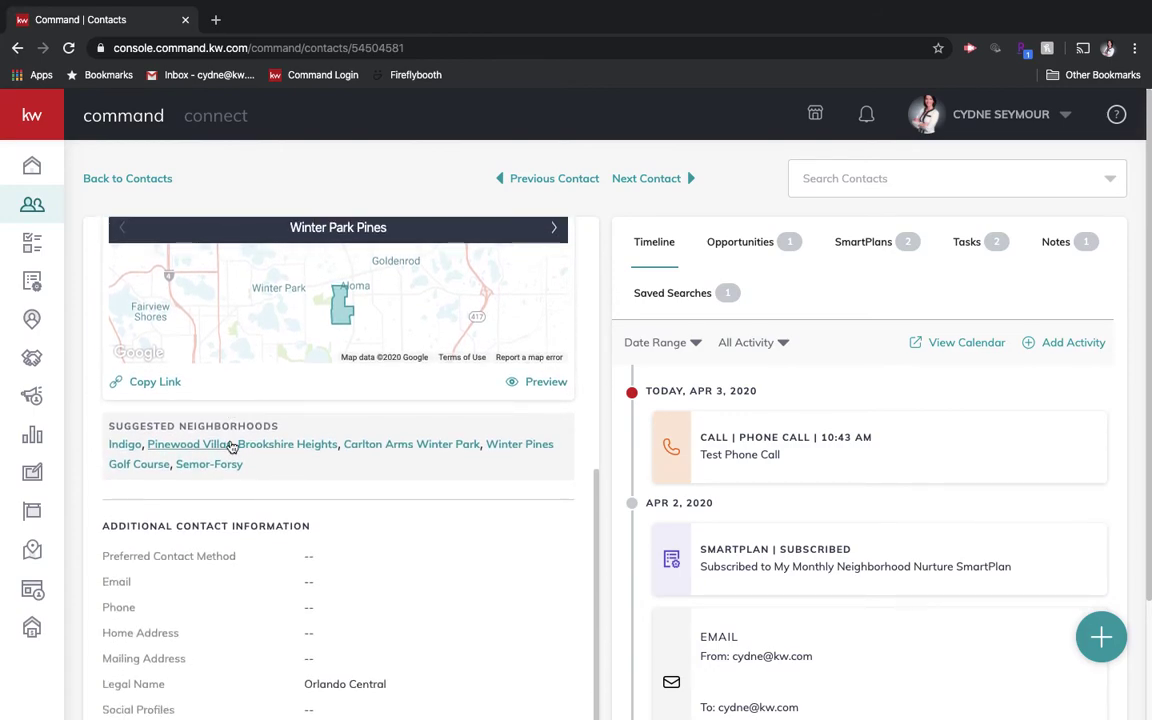
{"action": "scroll", "coordinate": [231, 447], "scroll_direction": "down", "scroll_amount": 1}
{"action": "scroll", "coordinate": [231, 447], "scroll_direction": "down", "scroll_amount": 2}
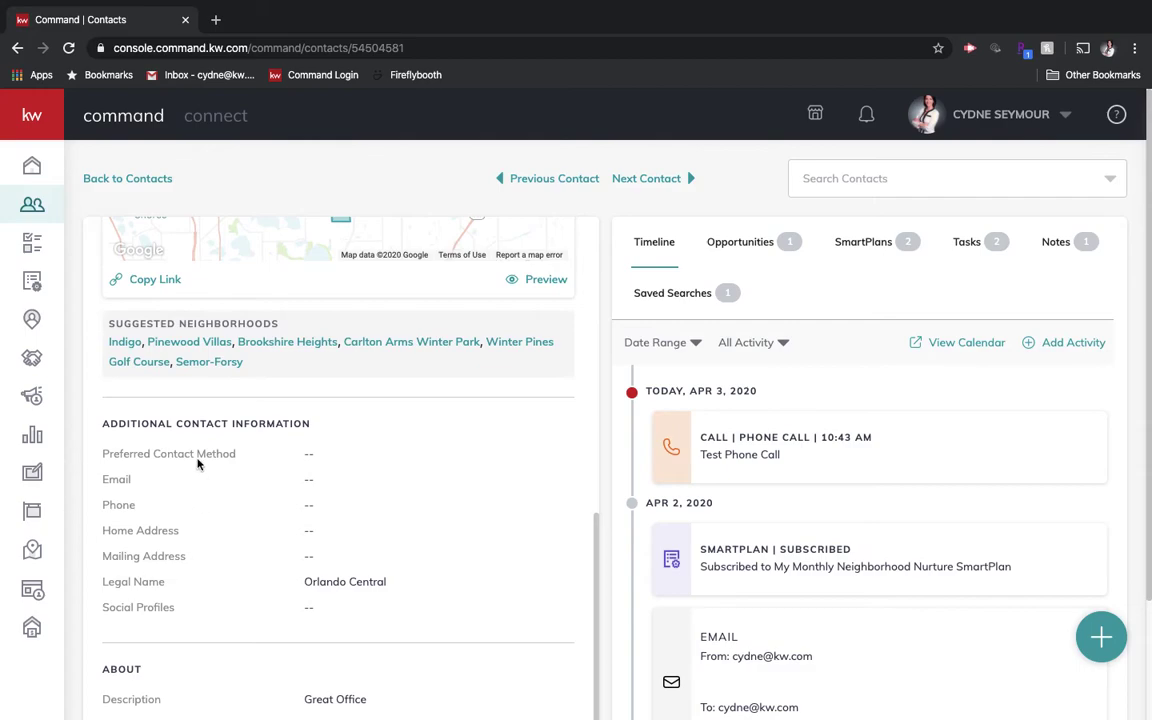
{"action": "scroll", "coordinate": [188, 523], "scroll_direction": "down", "scroll_amount": 3}
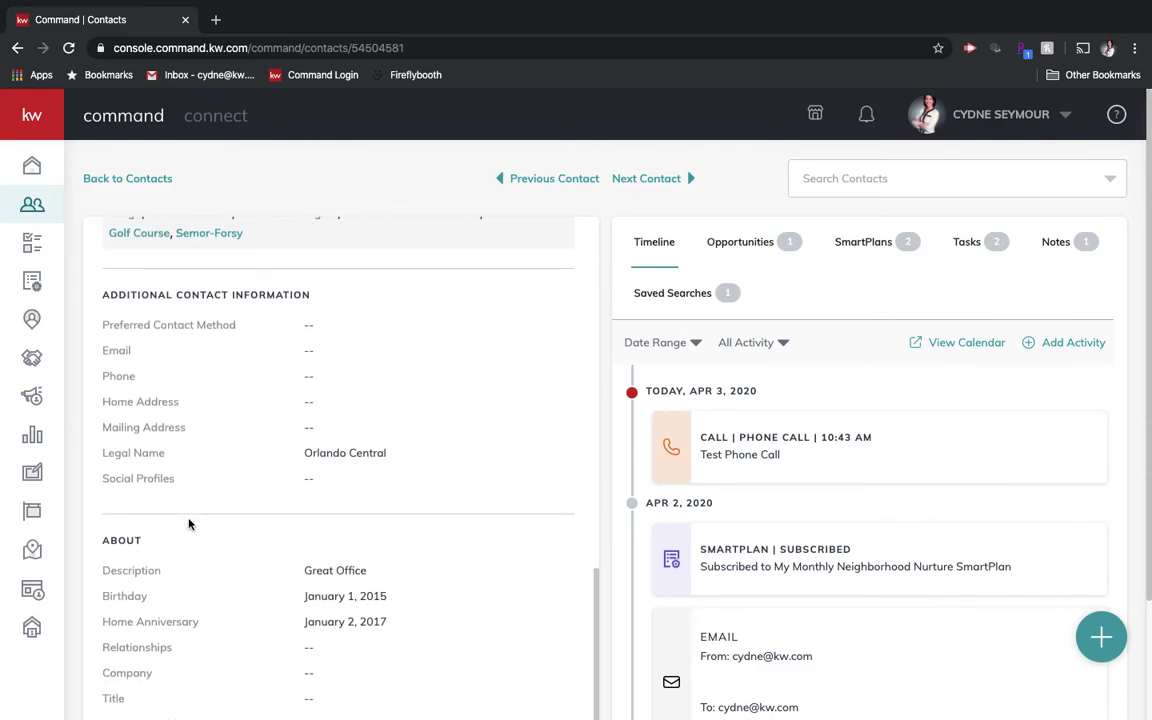
{"action": "scroll", "coordinate": [254, 638], "scroll_direction": "down", "scroll_amount": 5}
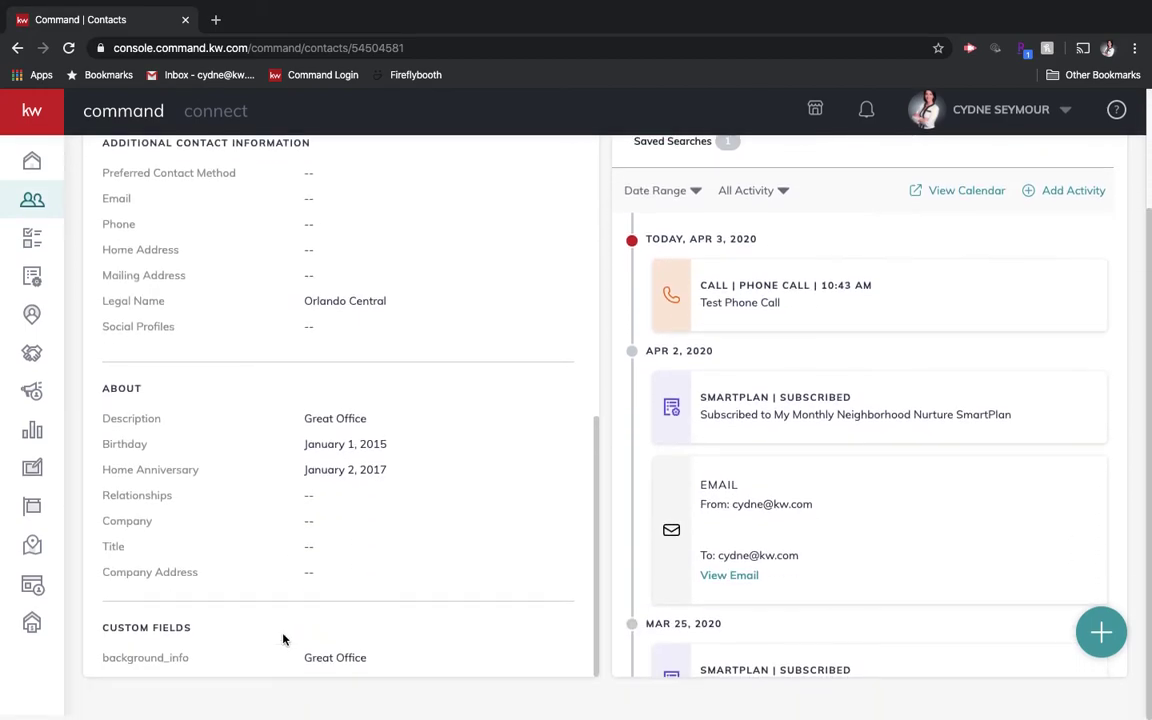
{"action": "scroll", "coordinate": [797, 527], "scroll_direction": "up", "scroll_amount": 5}
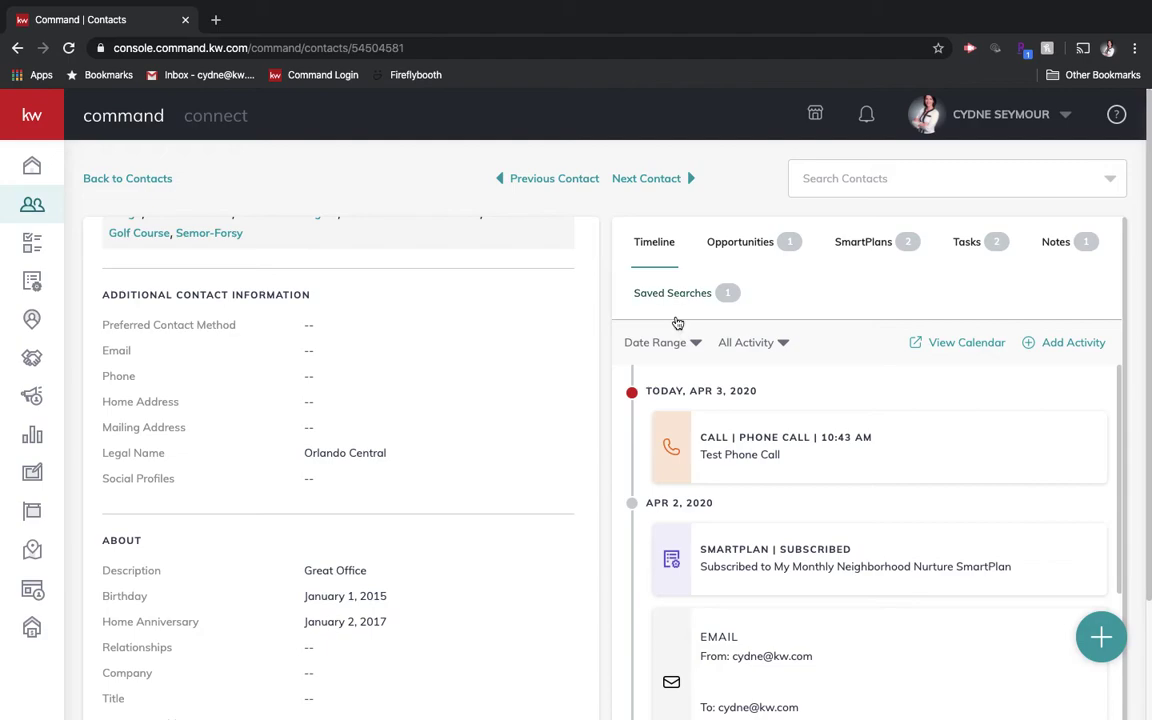
{"action": "scroll", "coordinate": [730, 631], "scroll_direction": "down", "scroll_amount": 1}
{"action": "scroll", "coordinate": [729, 630], "scroll_direction": "down", "scroll_amount": 2}
{"action": "scroll", "coordinate": [729, 630], "scroll_direction": "up", "scroll_amount": 2}
{"action": "left_click", "coordinate": [758, 249]}
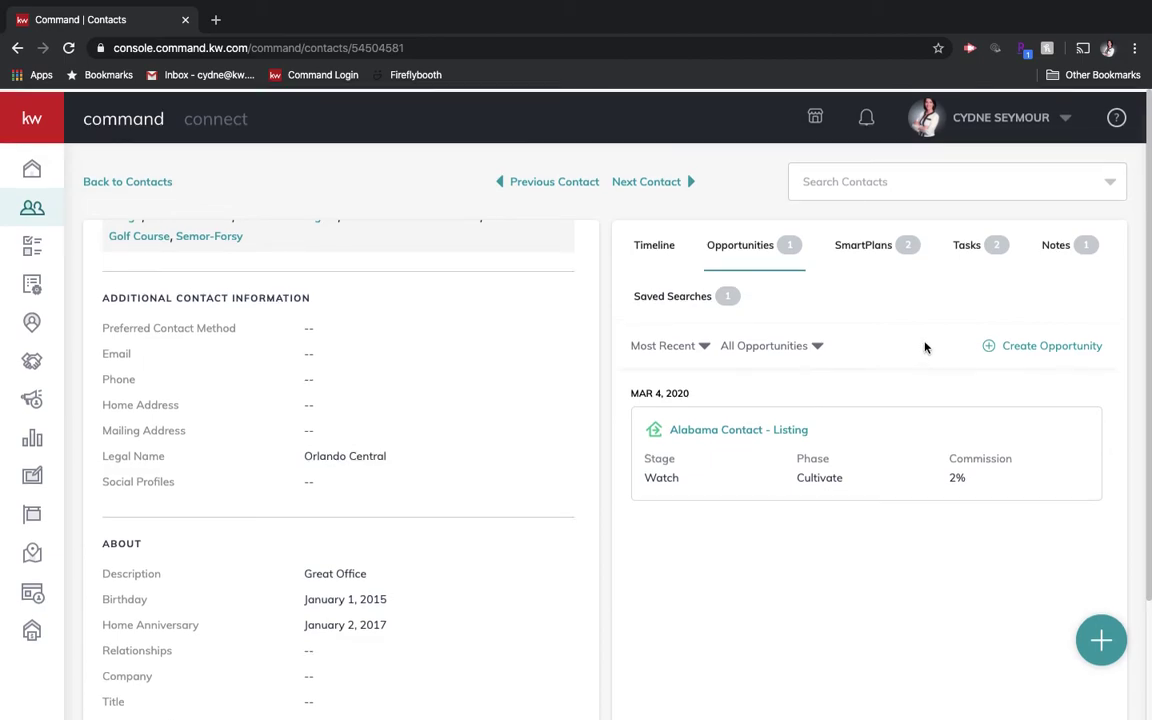
- Review Alabama Contact's SmartPlans, then show its tasks, including the past-due Quarterly Call
{"action": "left_click", "coordinate": [866, 243]}
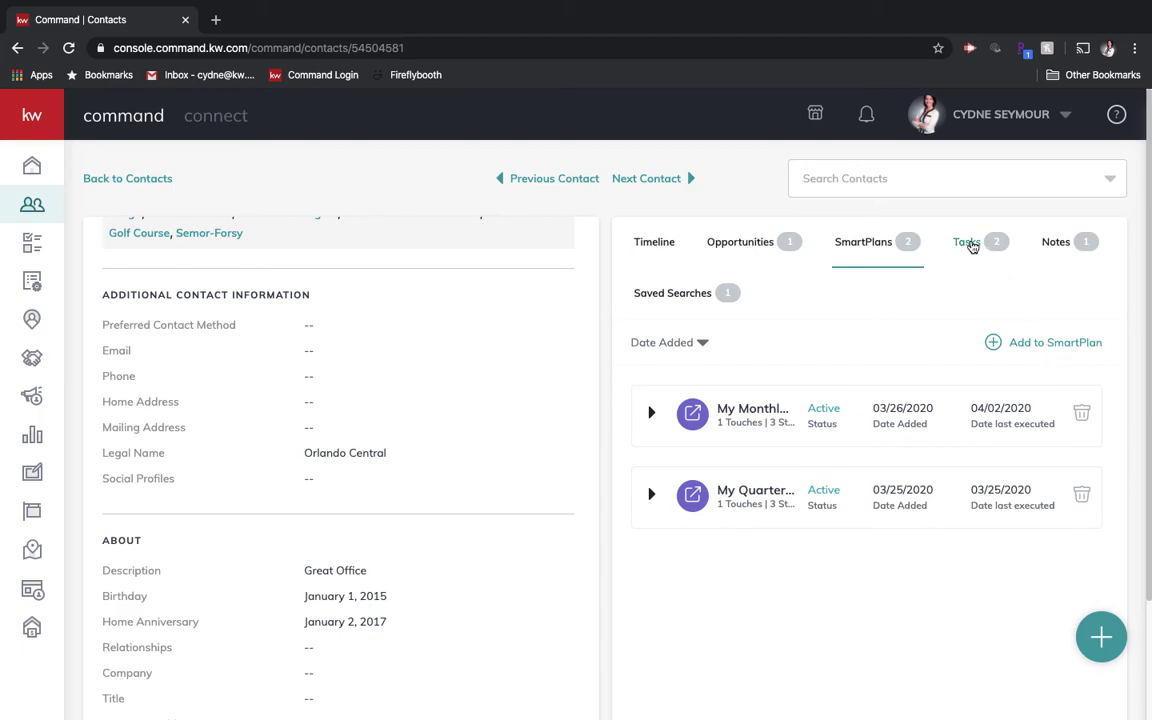
{"action": "left_click", "coordinate": [970, 246]}
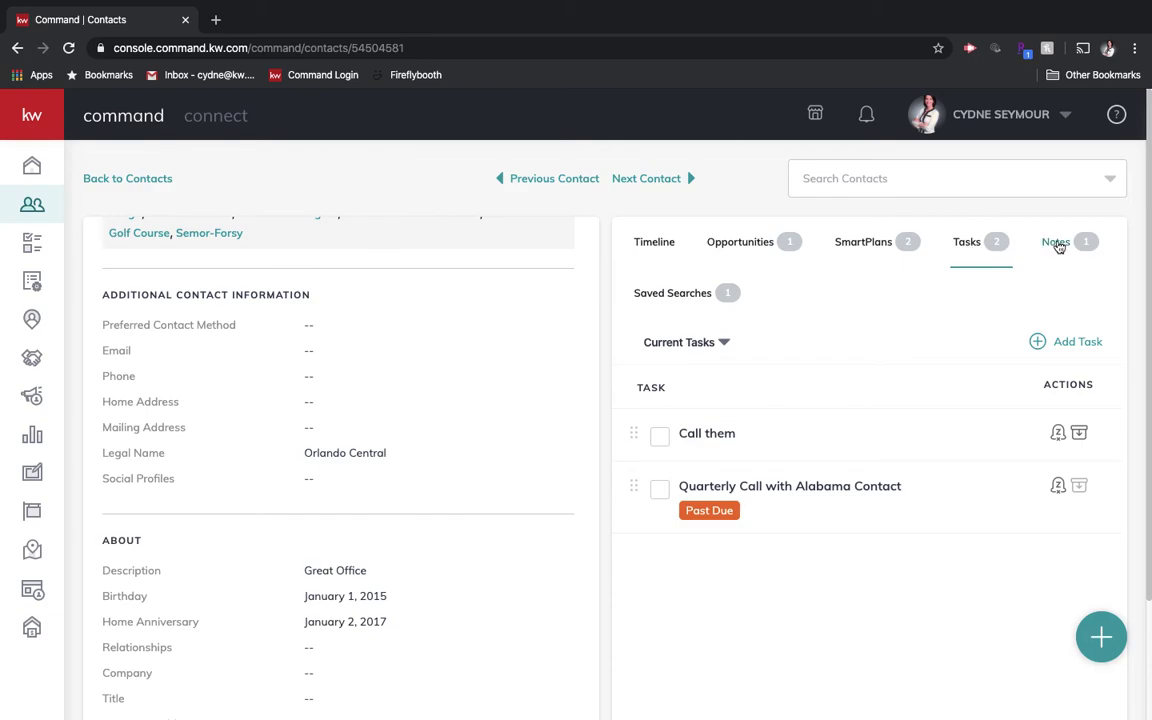
- Check the Notes and Saved Searches tabs, then return to the activity timeline
{"action": "left_click", "coordinate": [1057, 243]}
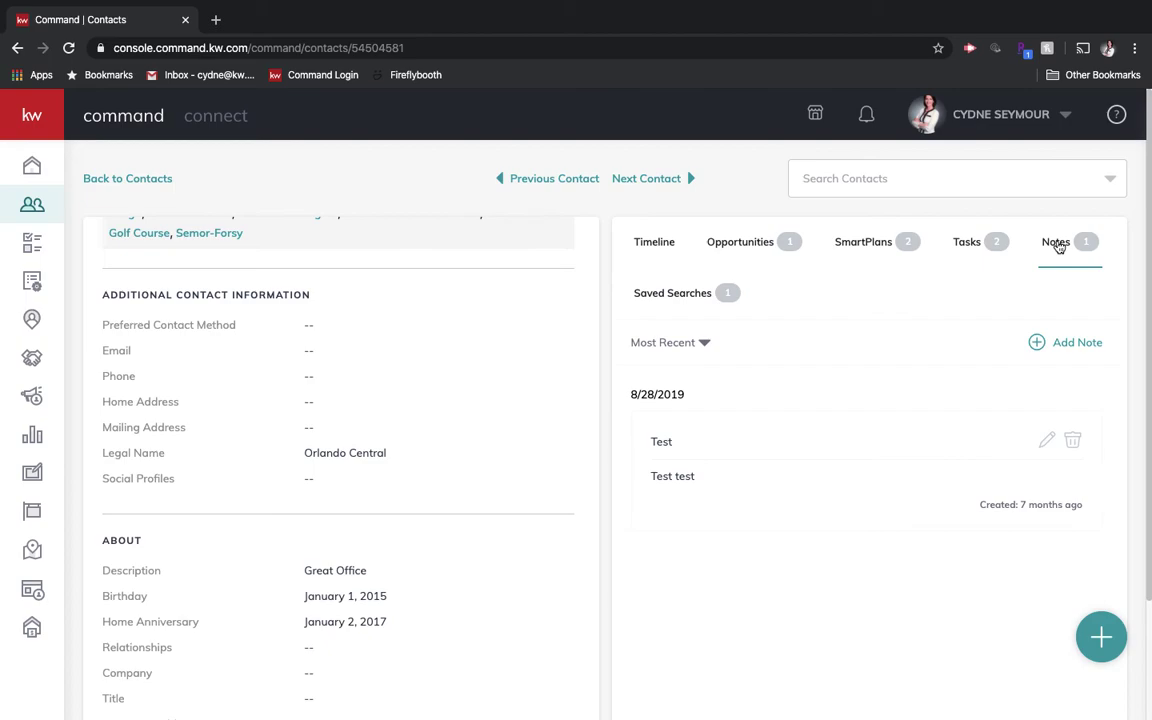
{"action": "left_click", "coordinate": [700, 296]}
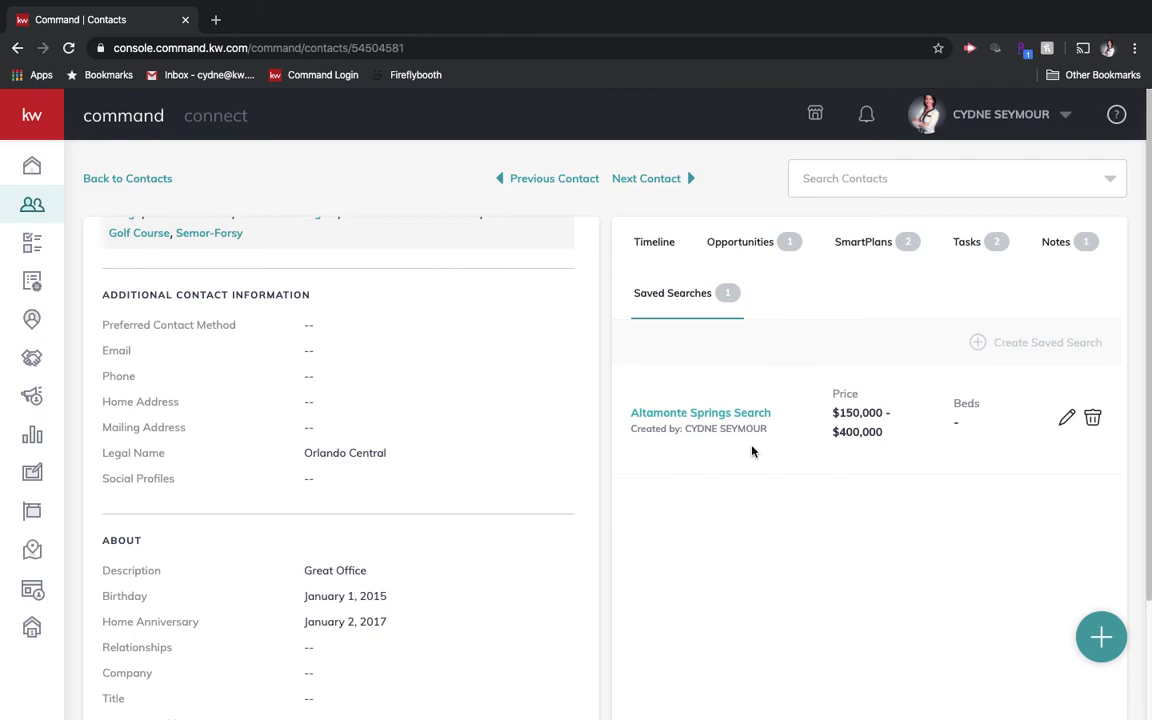
{"action": "scroll", "coordinate": [437, 273], "scroll_direction": "up", "scroll_amount": 10}
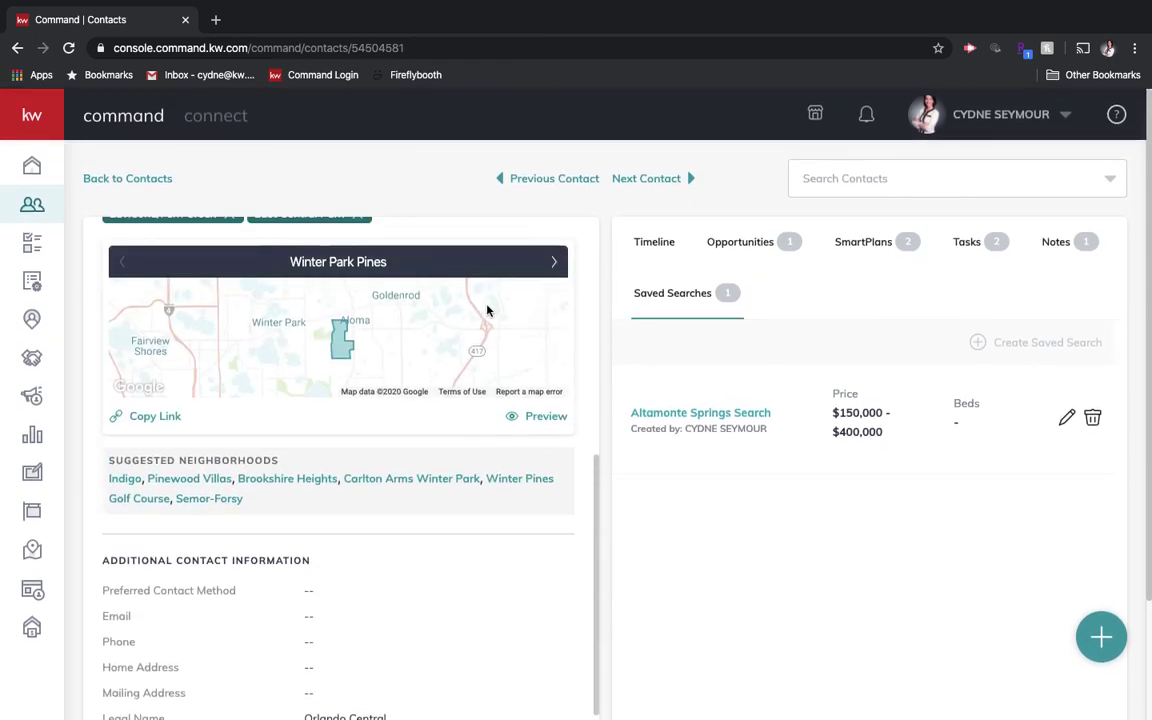
{"action": "left_click", "coordinate": [659, 250]}
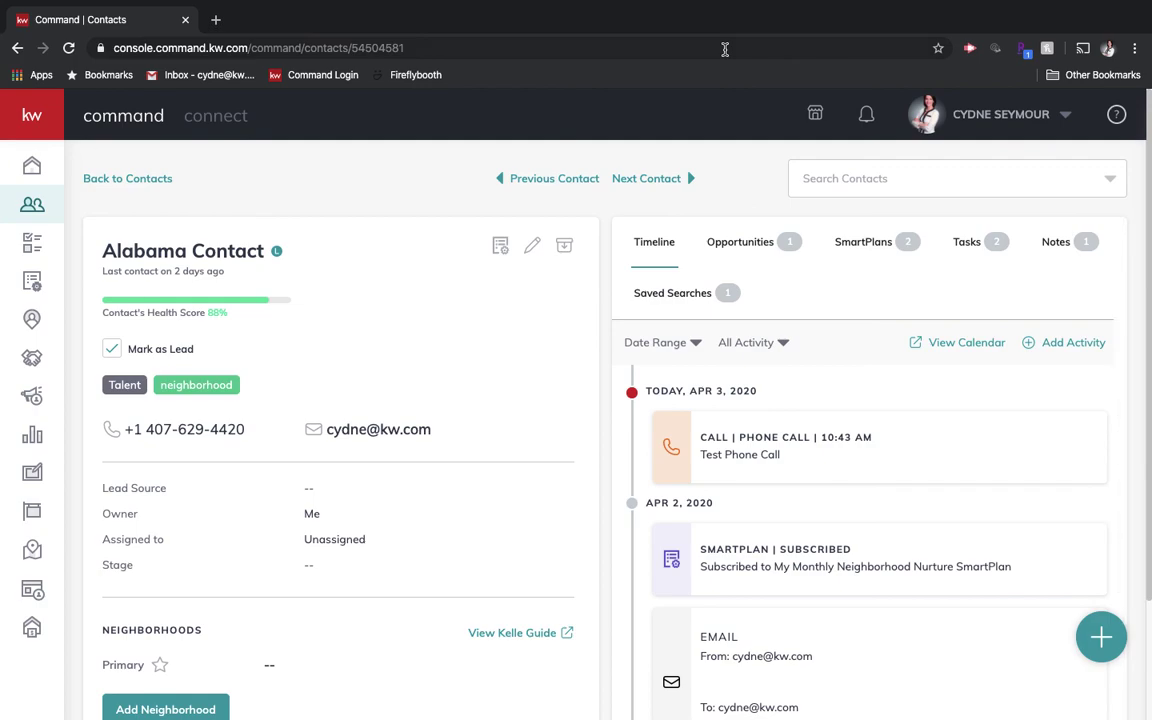
- View the contact's timeline, with today's Test Phone Call above the Apr 2 SmartPlan subscription
{"action": "mouse_move", "coordinate": [770, 6]}
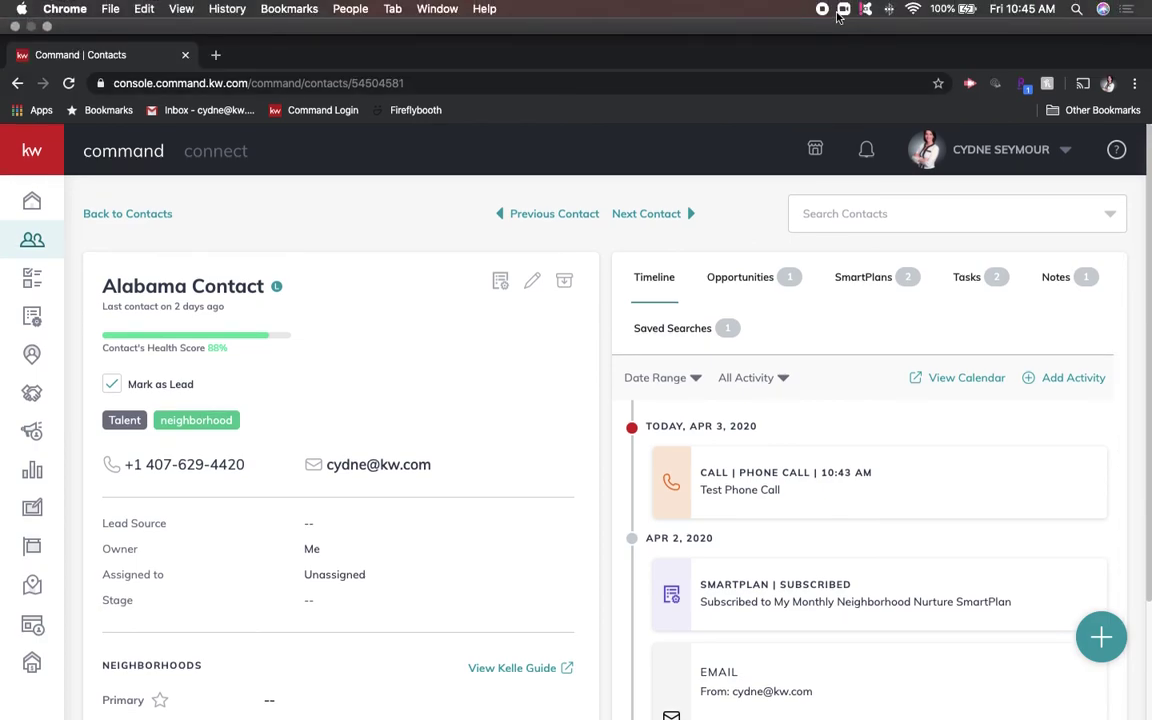